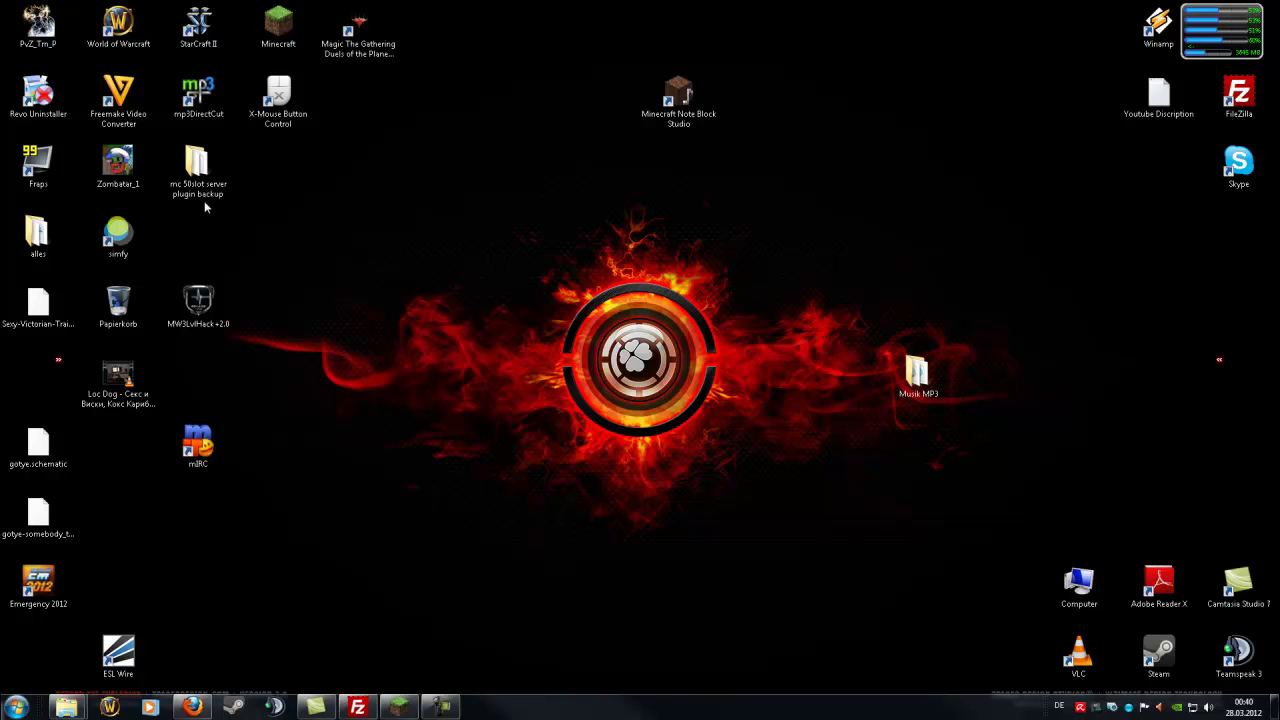
drag(608, 72, 747, 145)
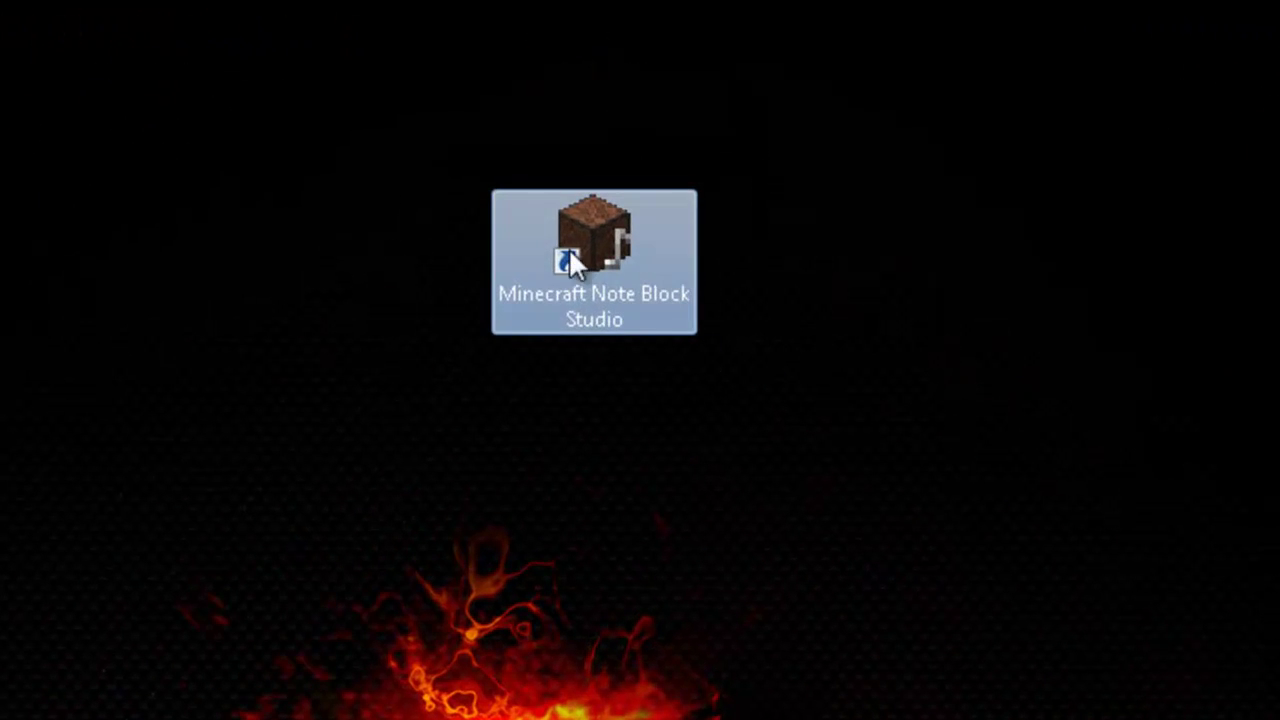
drag(569, 248, 501, 360)
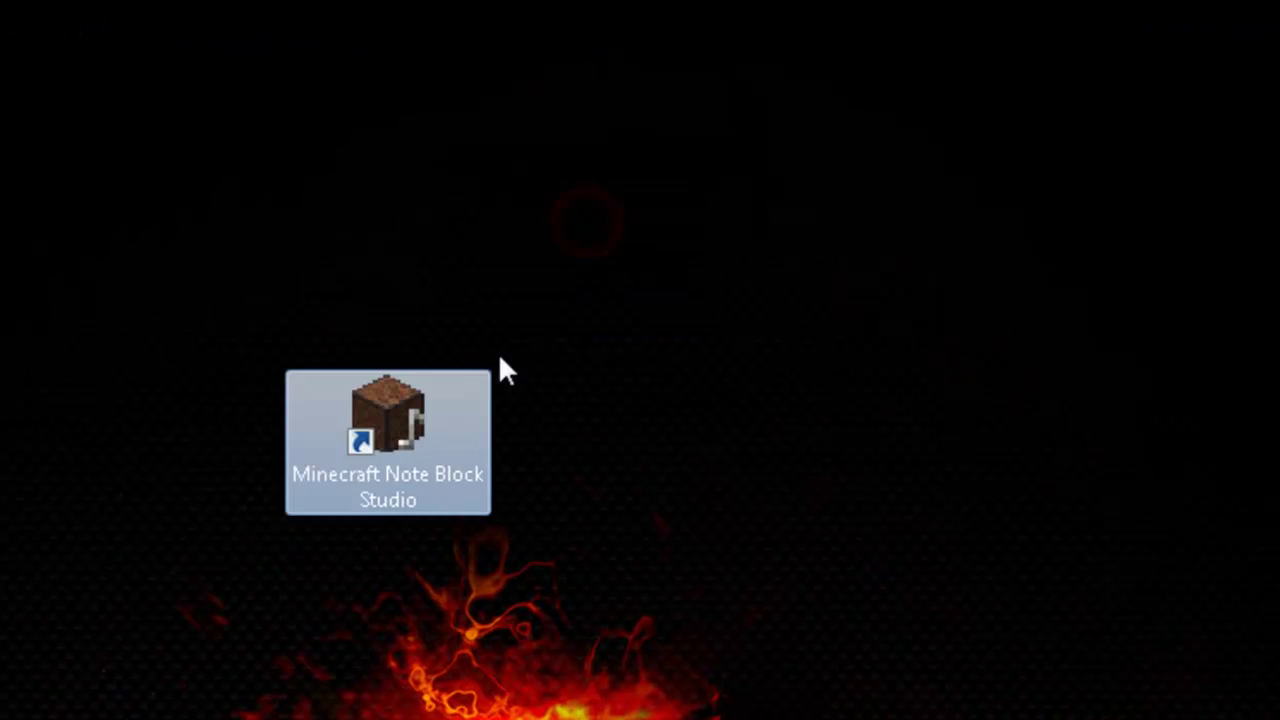
drag(426, 444, 502, 279)
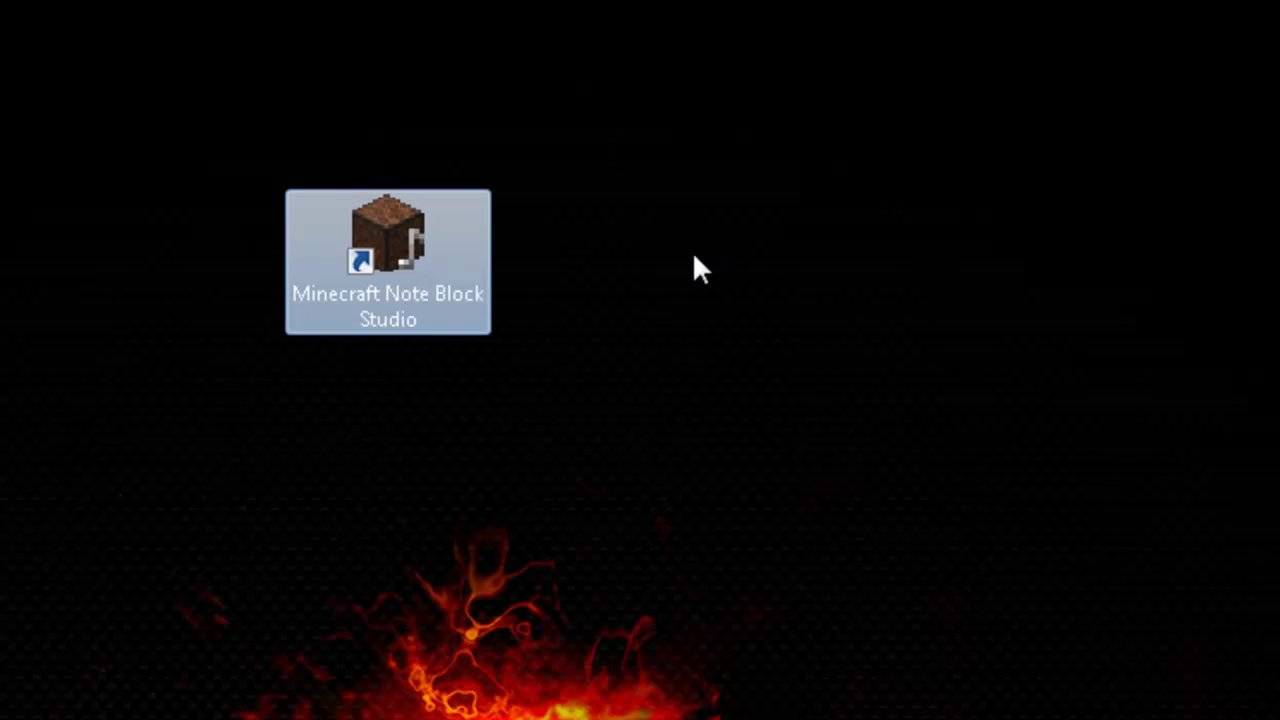
drag(371, 250, 592, 262)
click(909, 251)
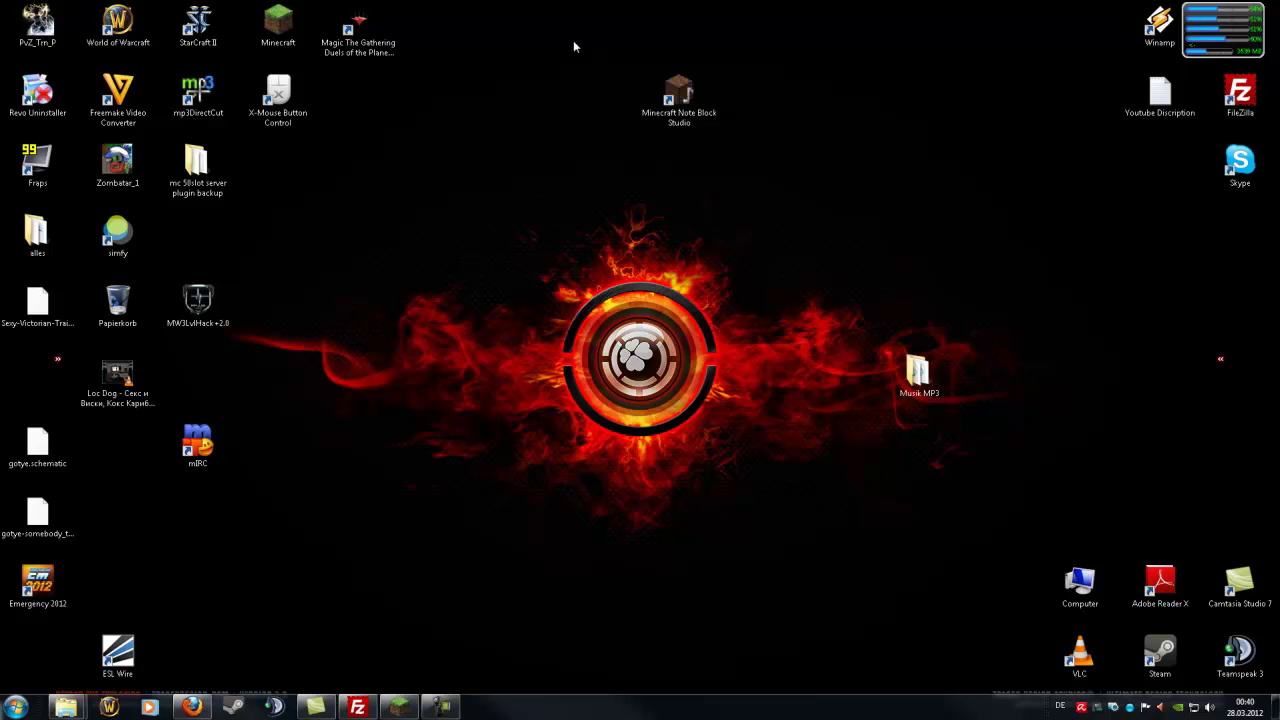
Launch Minecraft Note Block Studio, create a new song and maximize the editor window.
double_click(682, 97)
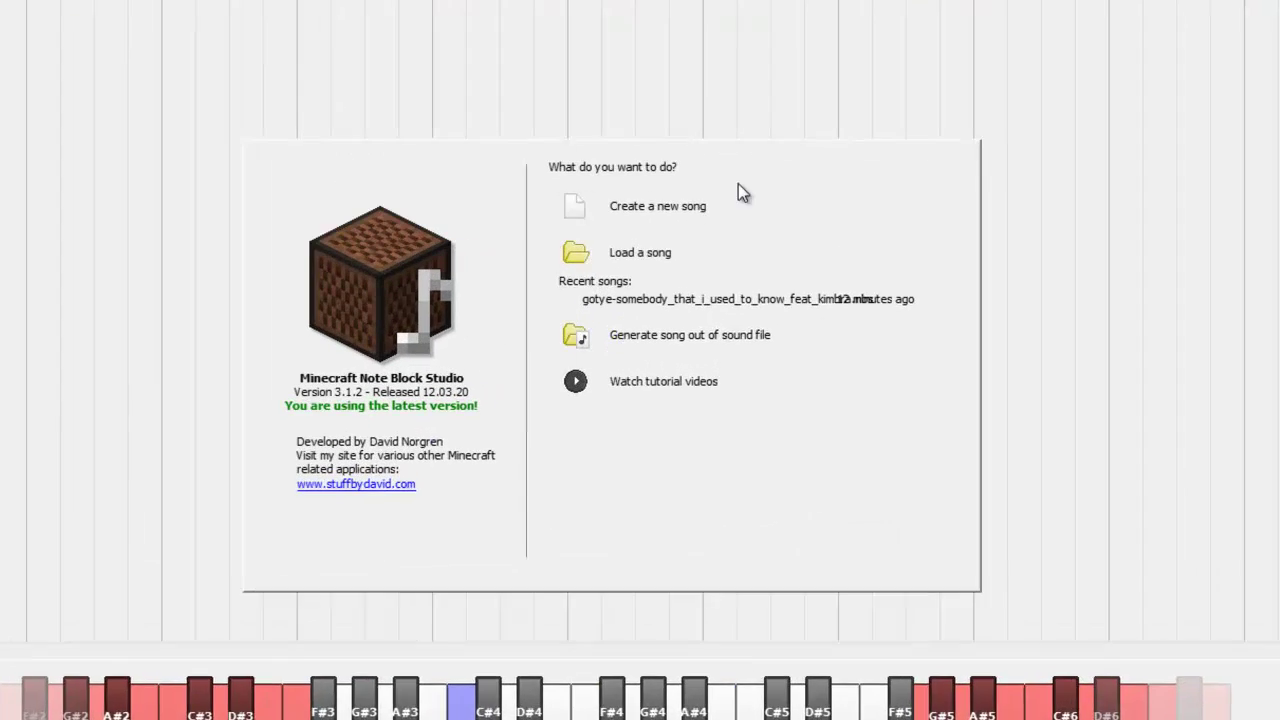
click(712, 157)
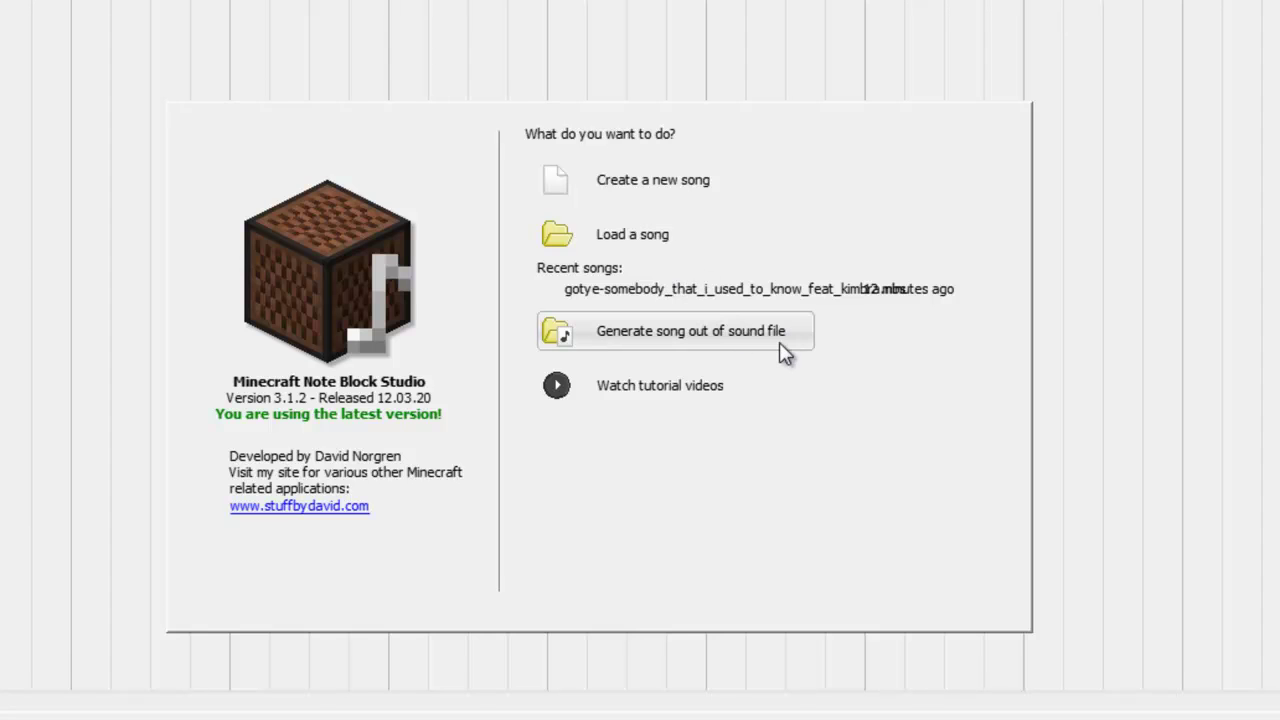
click(680, 187)
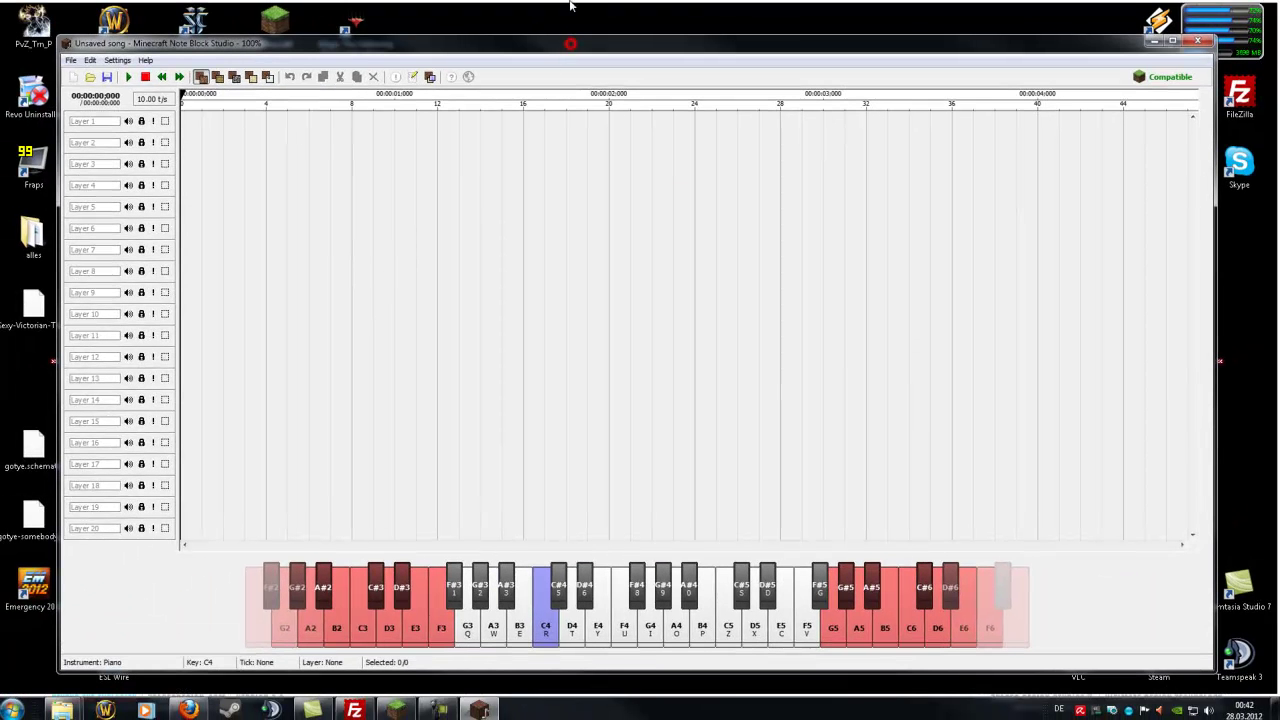
double_click(572, 46)
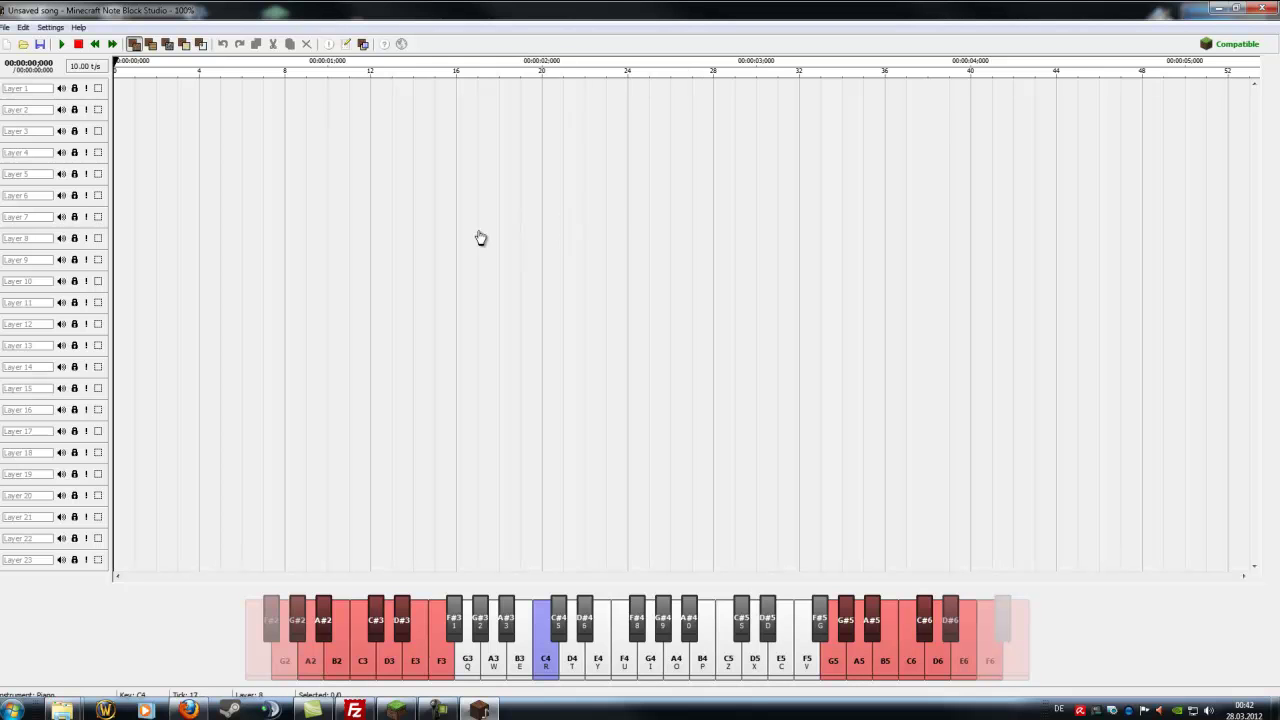
Place piano C4 notes in layer 1 at tick 0 and in layers 2 and 4 at tick 1.
click(123, 90)
click(145, 110)
click(145, 152)
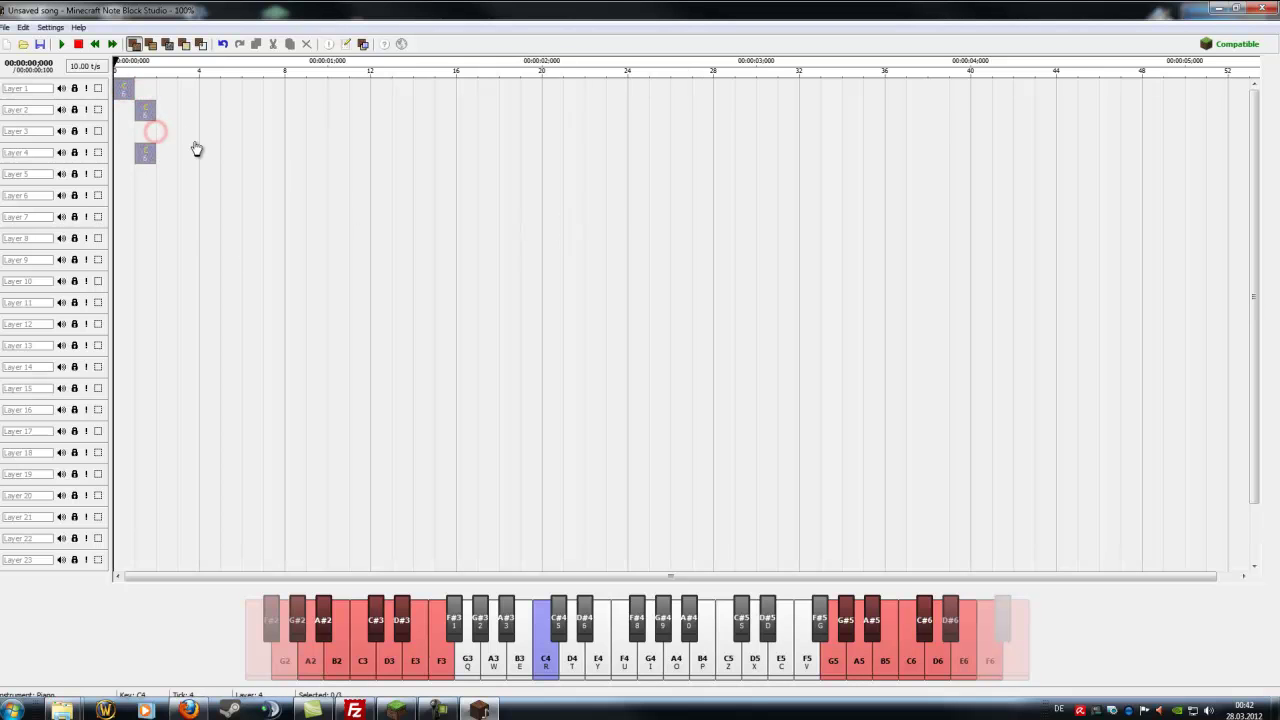
Add piano notes G3 in layer 1 at tick 2, F5 in layer 3 at tick 4, and G4 in layer 1 at tick 5.
click(516, 662)
click(579, 662)
click(462, 658)
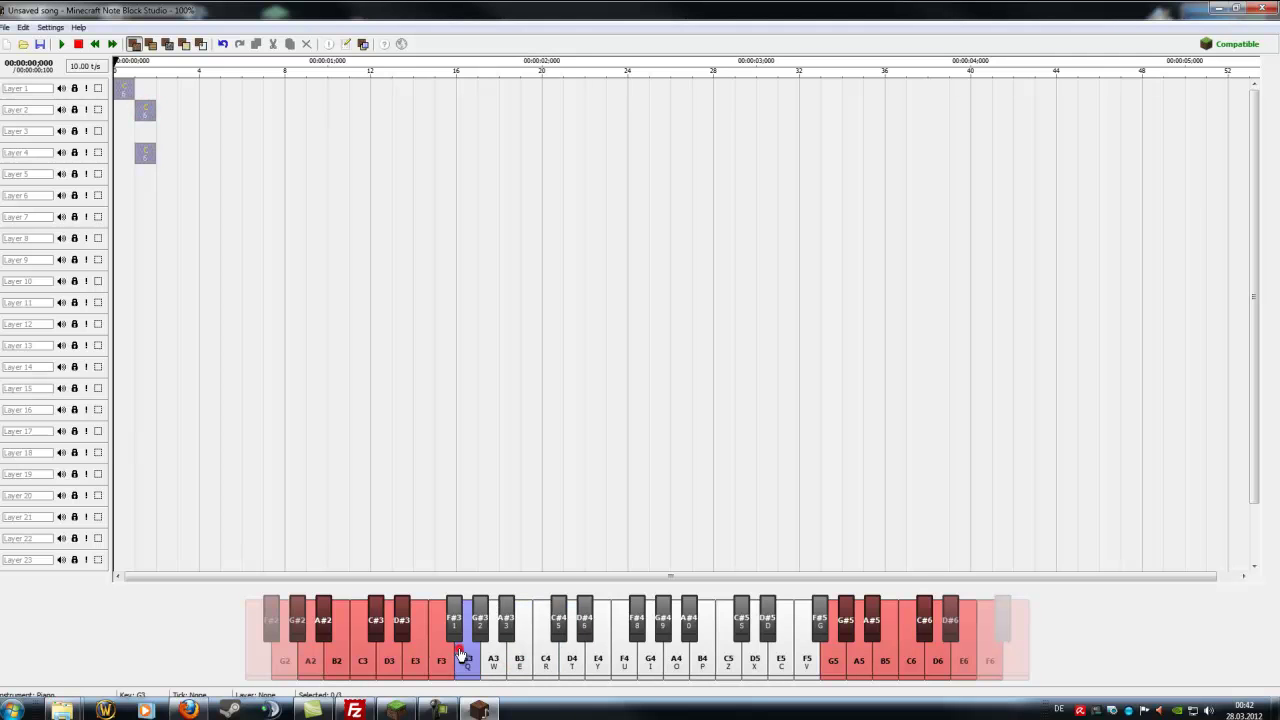
click(165, 88)
click(807, 652)
click(209, 131)
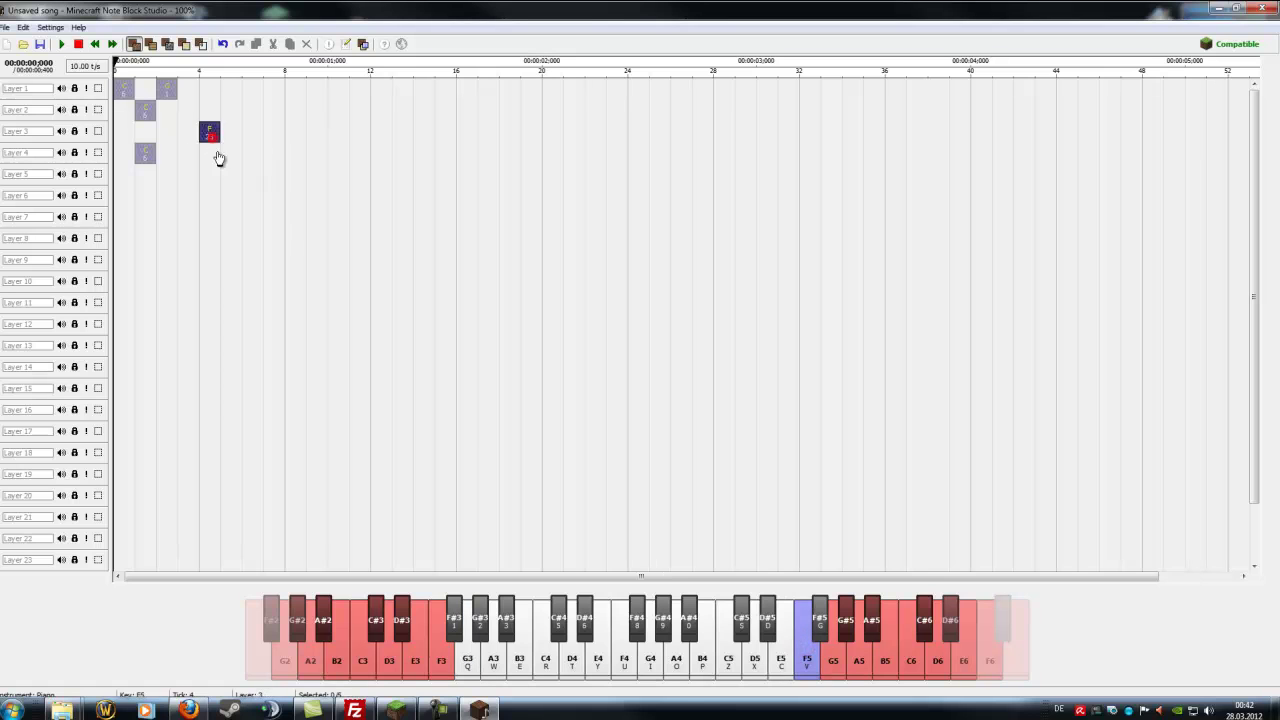
click(653, 668)
click(231, 89)
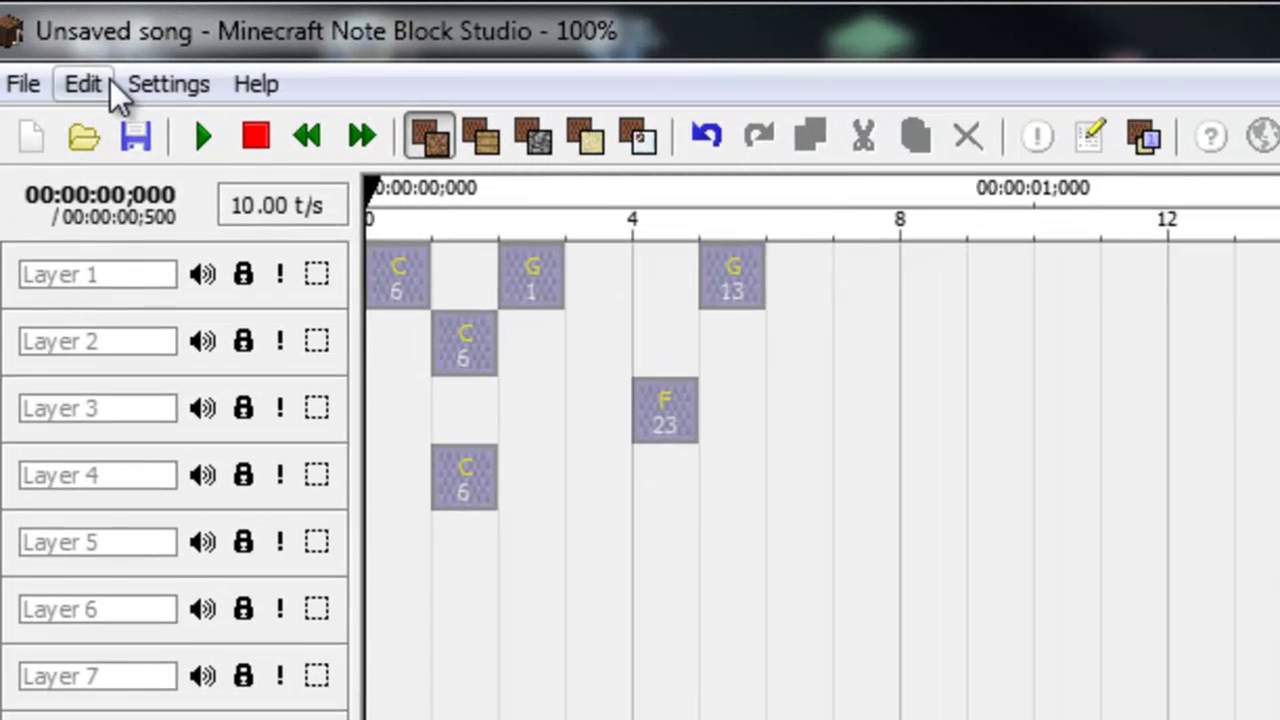
Switch the instrument to Bass Drum and audition the keys B4, C5, D5 and G3.
click(99, 55)
mouse_move(190, 130)
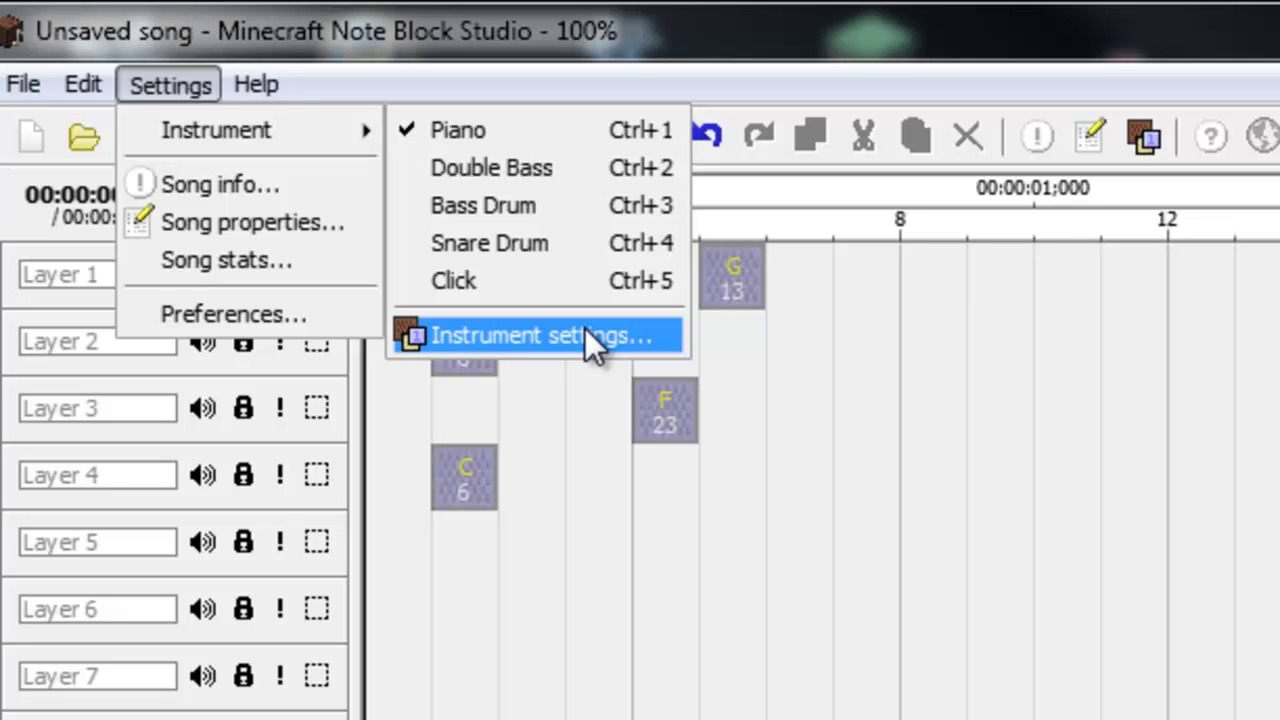
click(543, 193)
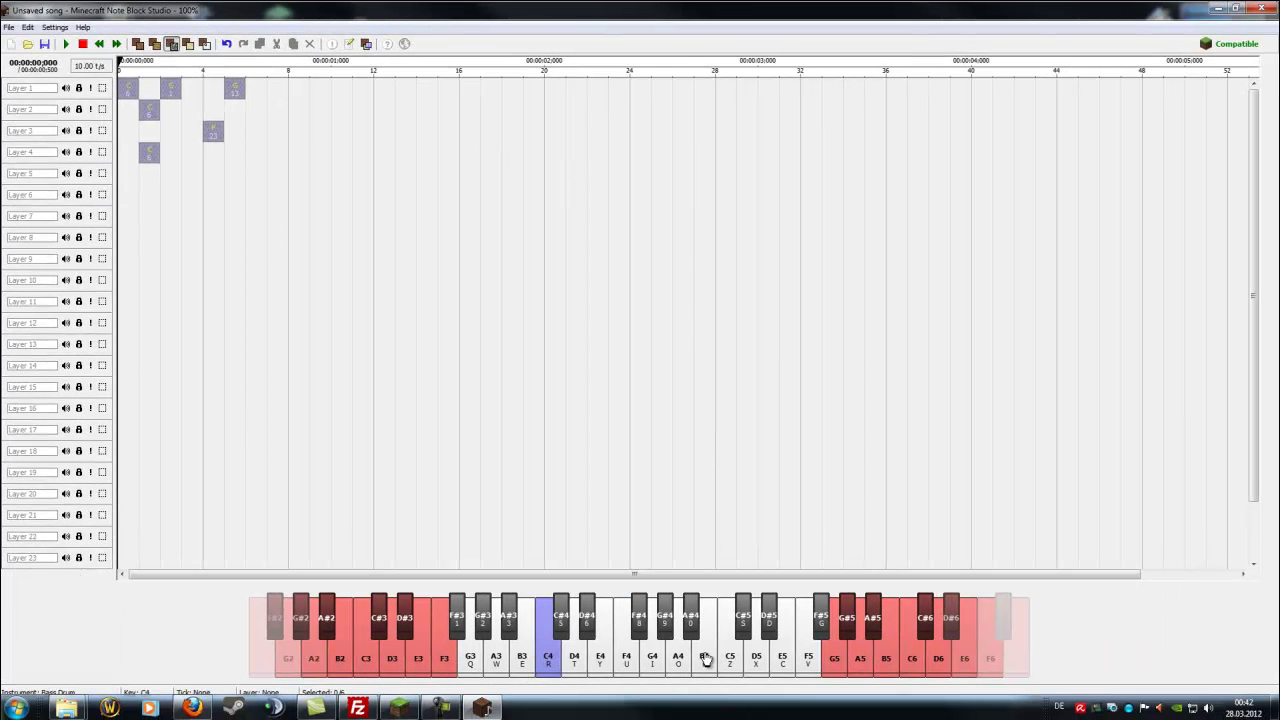
click(705, 660)
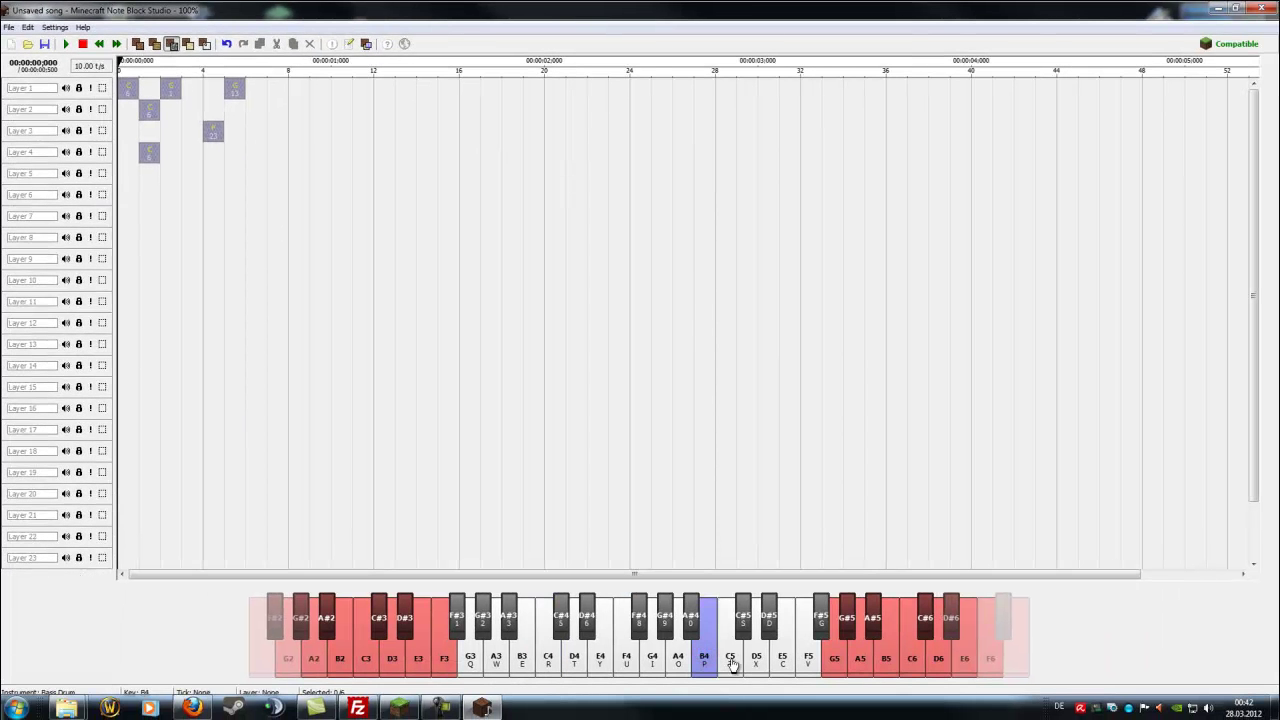
click(730, 660)
click(757, 660)
click(468, 660)
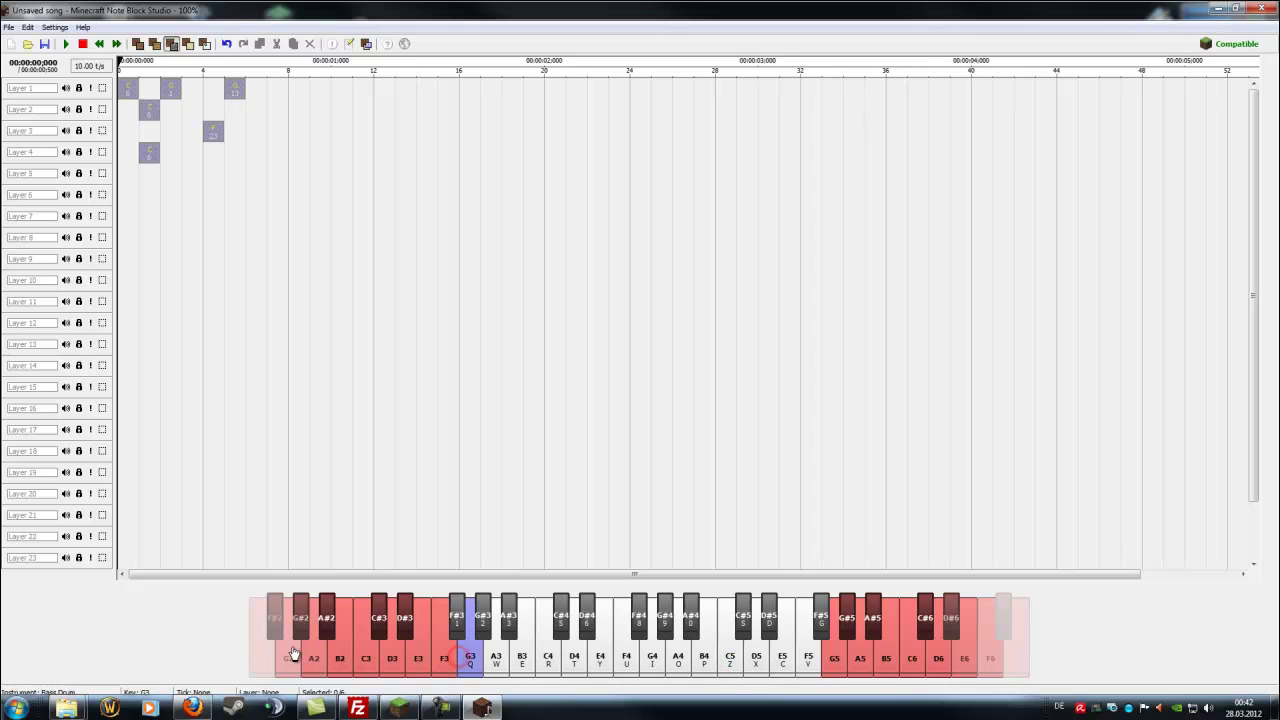
Place bass drum B2 notes in layer 3 at tick 6, layer 5 at tick 7, and layer 4 at ticks 8 and 10.
mouse_move(251, 646)
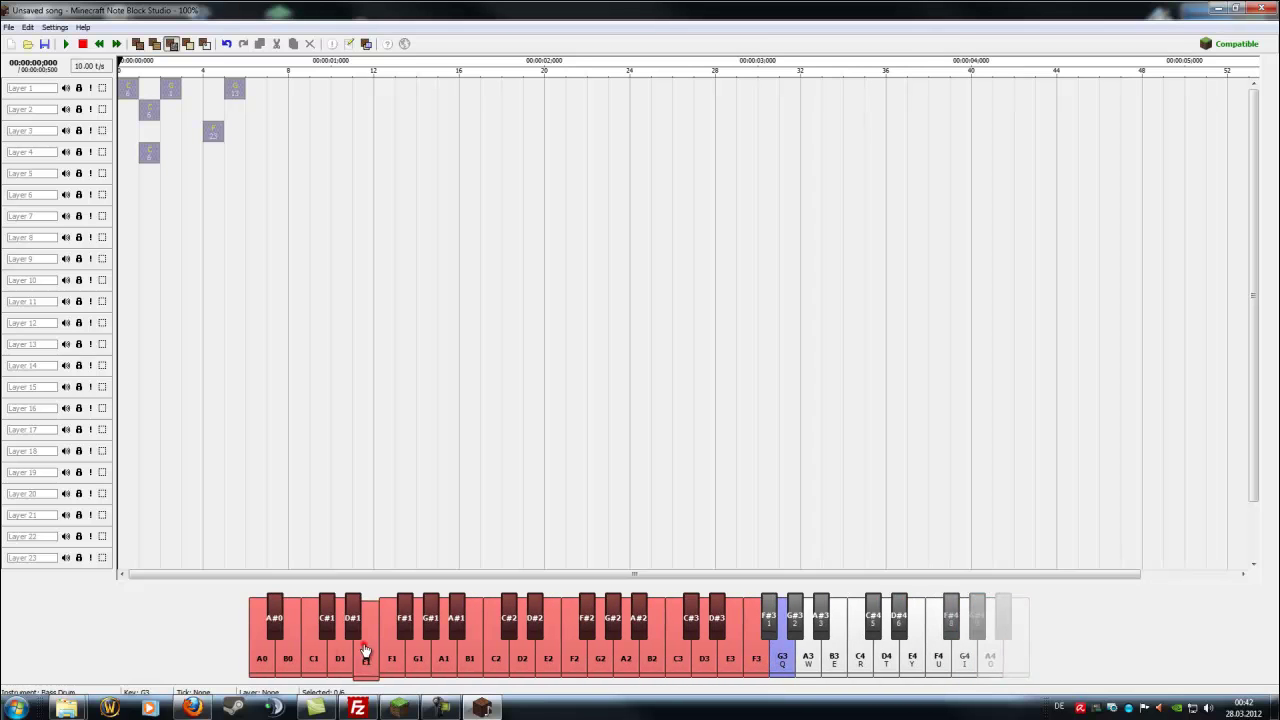
click(366, 655)
click(392, 655)
click(759, 660)
click(651, 660)
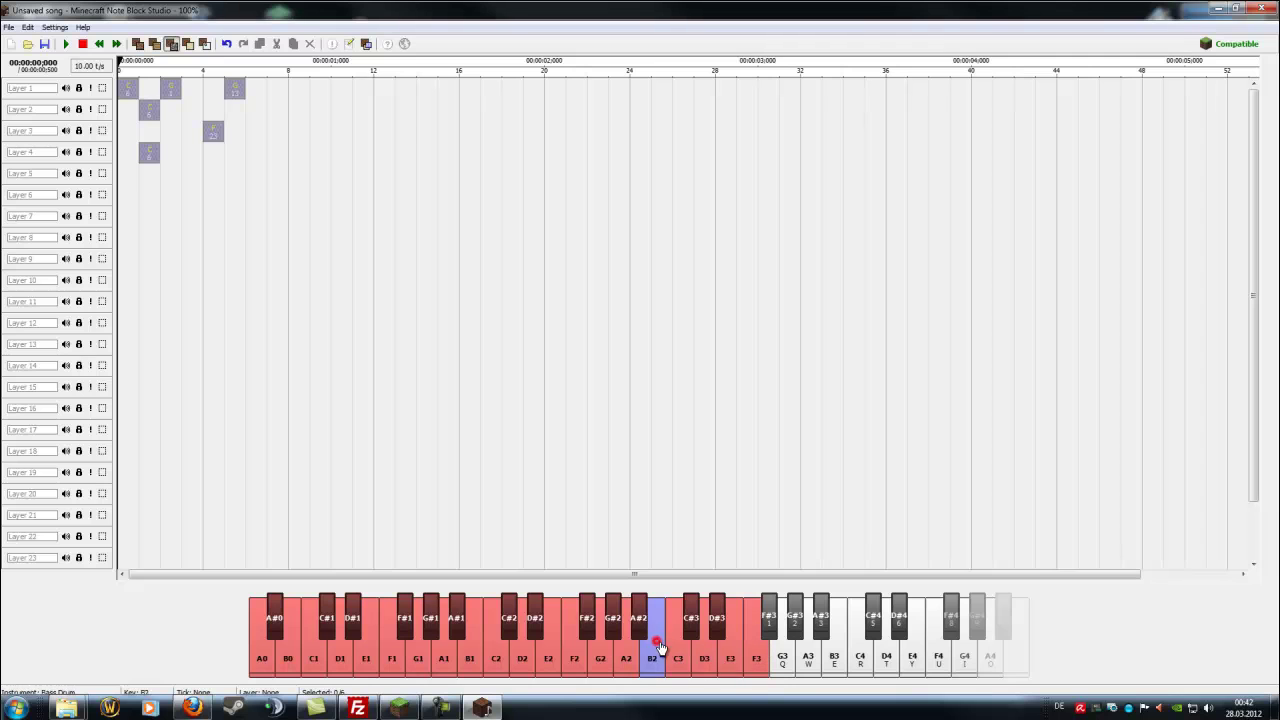
click(256, 133)
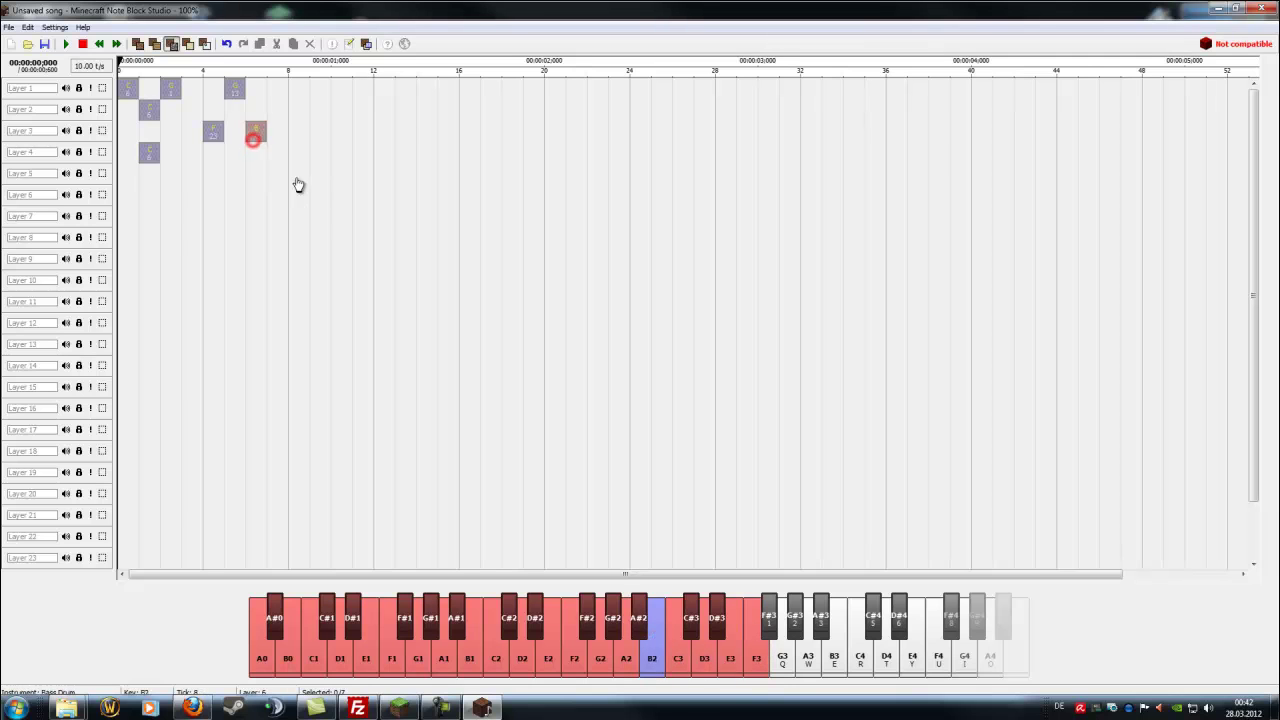
click(277, 174)
click(298, 152)
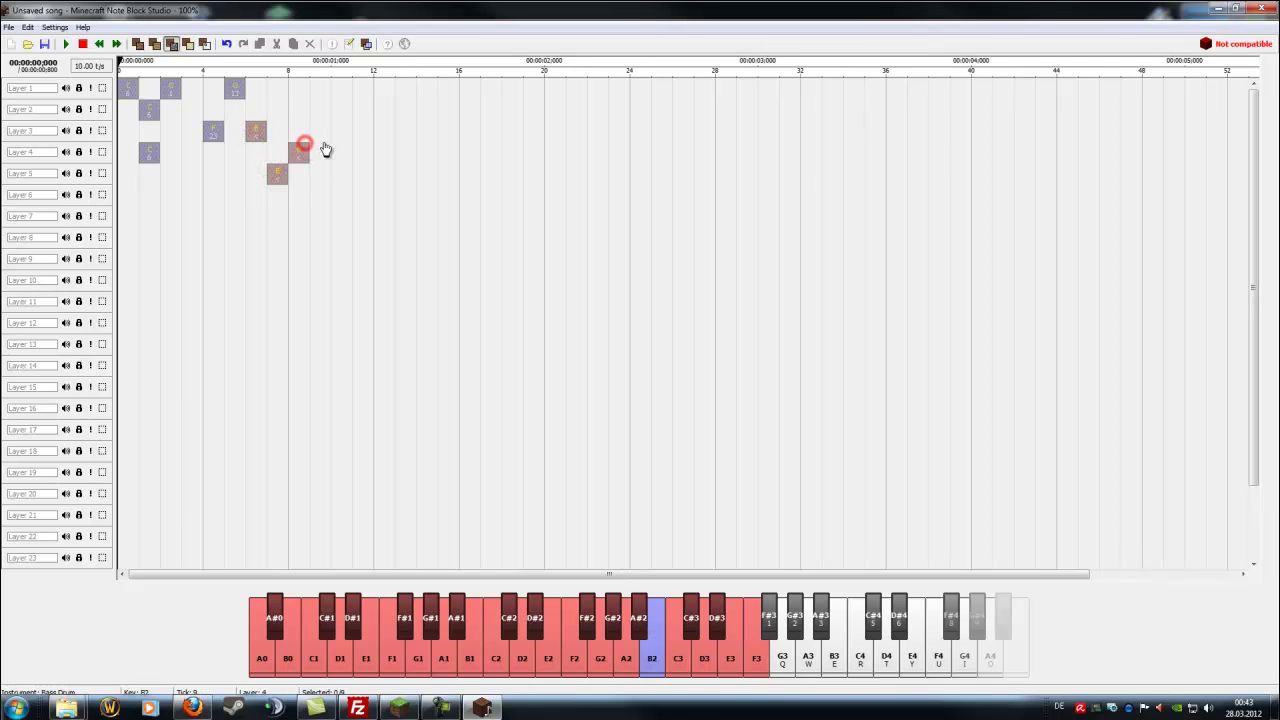
click(341, 153)
drag(377, 148, 690, 186)
drag(376, 147, 688, 196)
drag(695, 198, 692, 197)
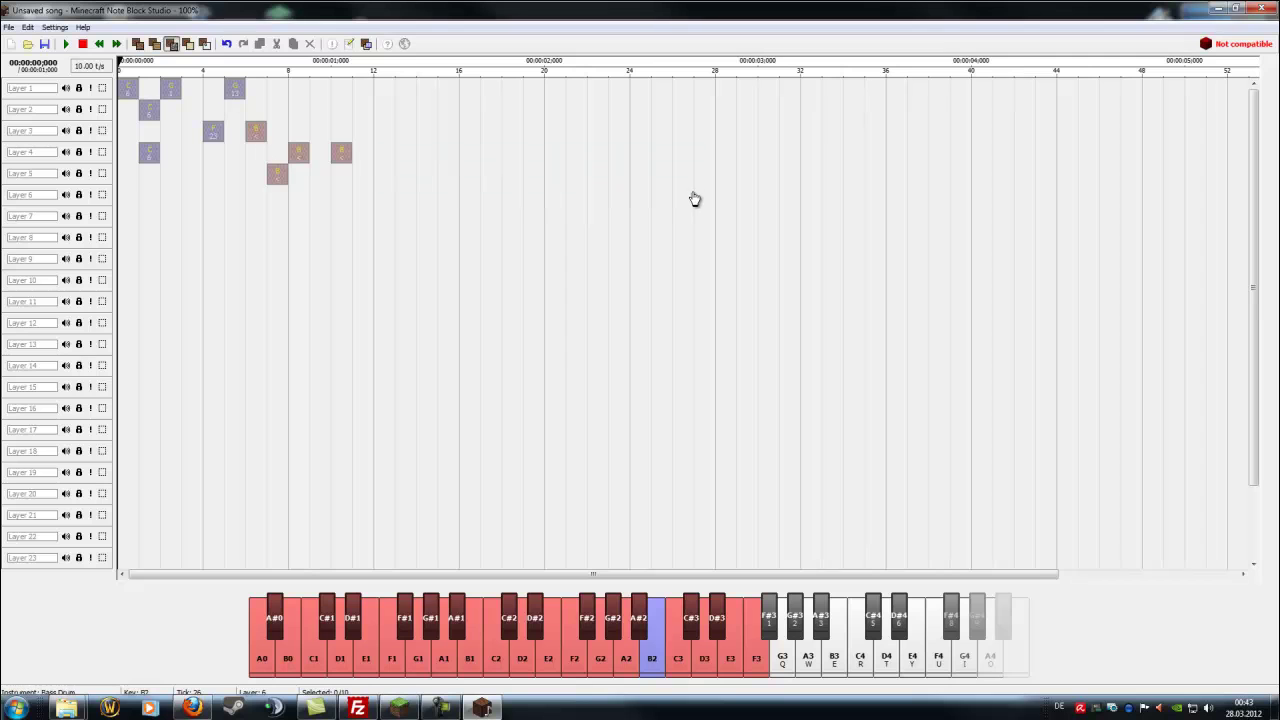
Fill layer 4 with bass drum B2 notes on every tick from 12 to 16.
click(383, 156)
drag(466, 198, 646, 200)
click(388, 157)
mouse_move(395, 157)
mouse_down()
mouse_move(550, 154)
mouse_move(386, 153)
mouse_up()
click(428, 158)
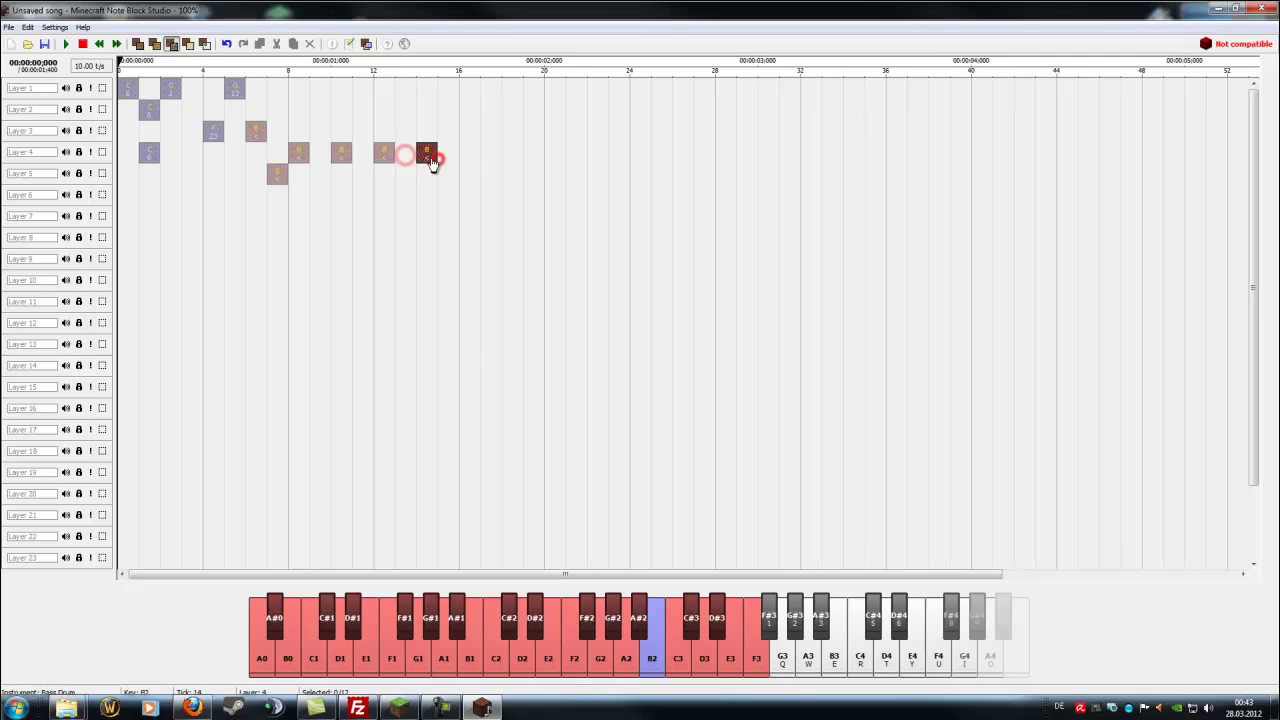
click(405, 158)
click(467, 158)
click(446, 160)
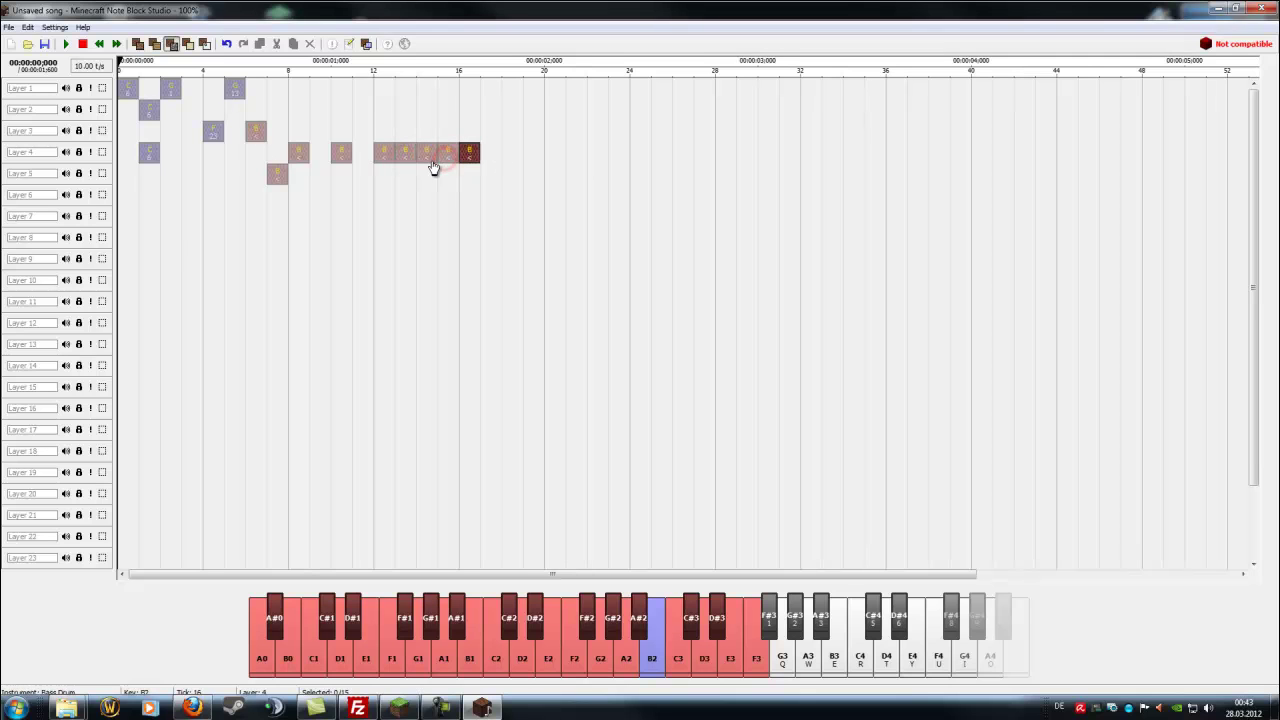
Play the song and return the playback marker to the start.
click(67, 45)
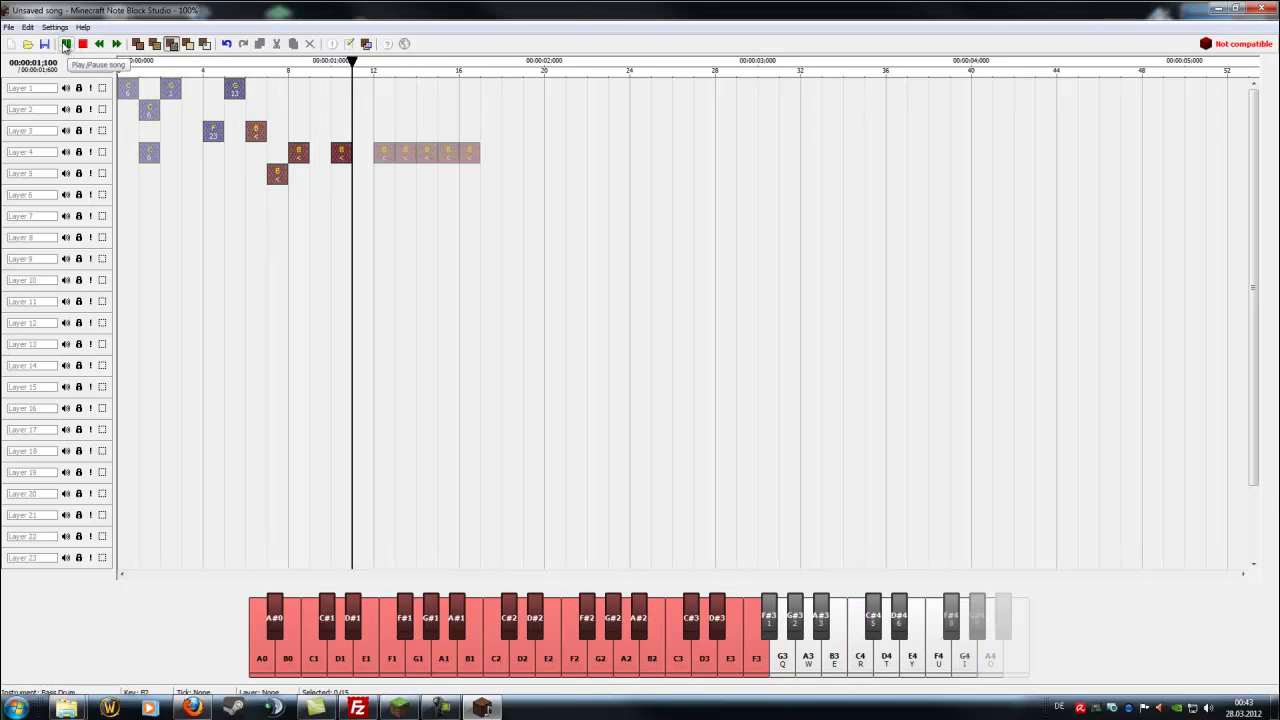
click(99, 45)
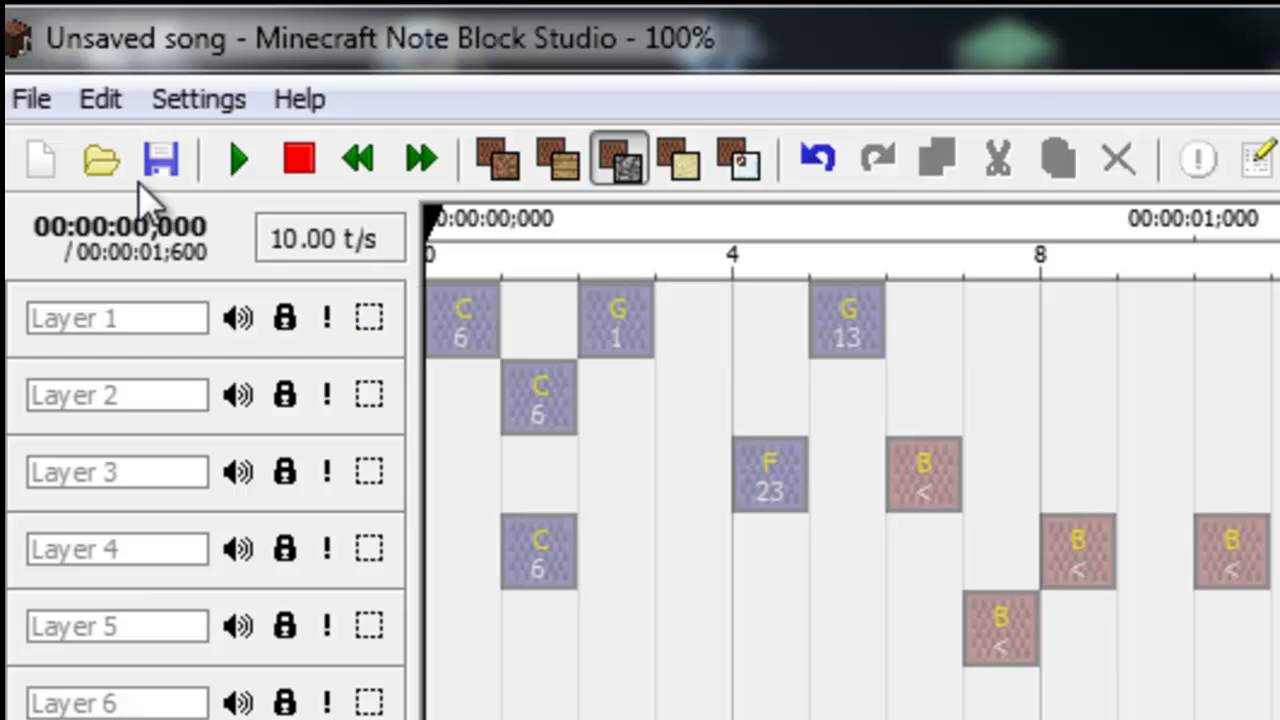
Start importing a song from MIDI and discard the unsaved song.
click(32, 100)
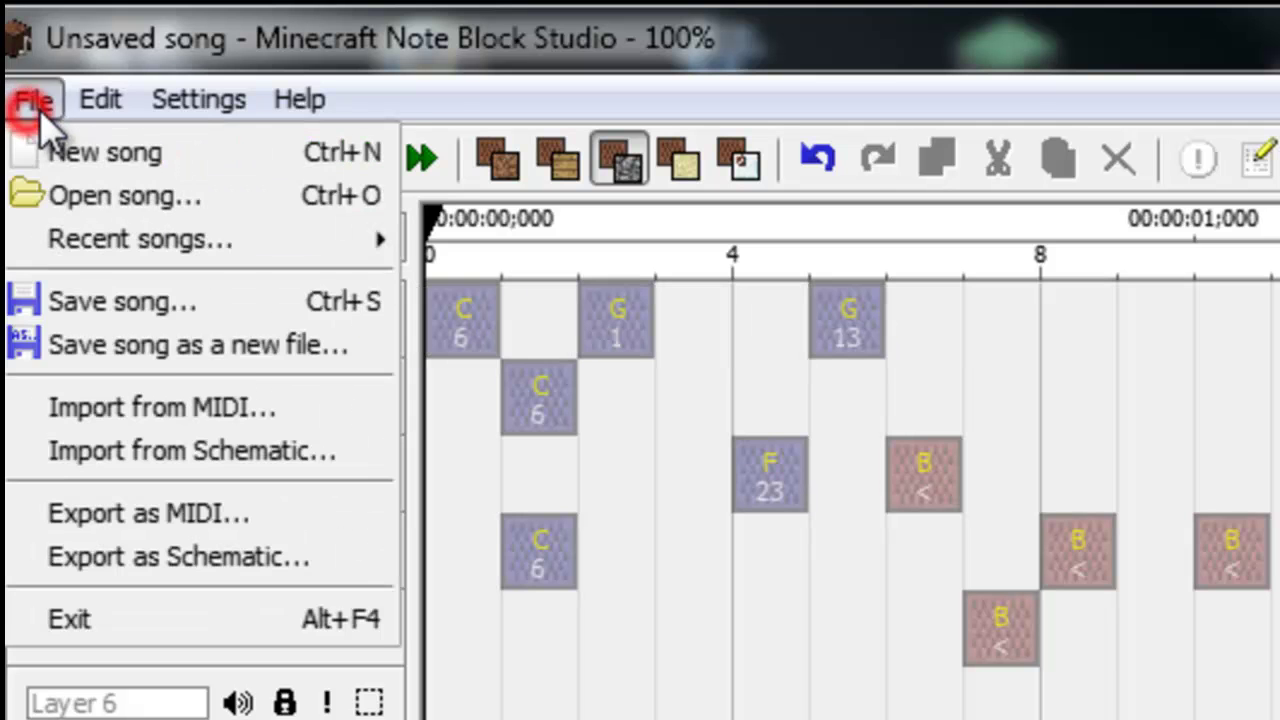
click(270, 408)
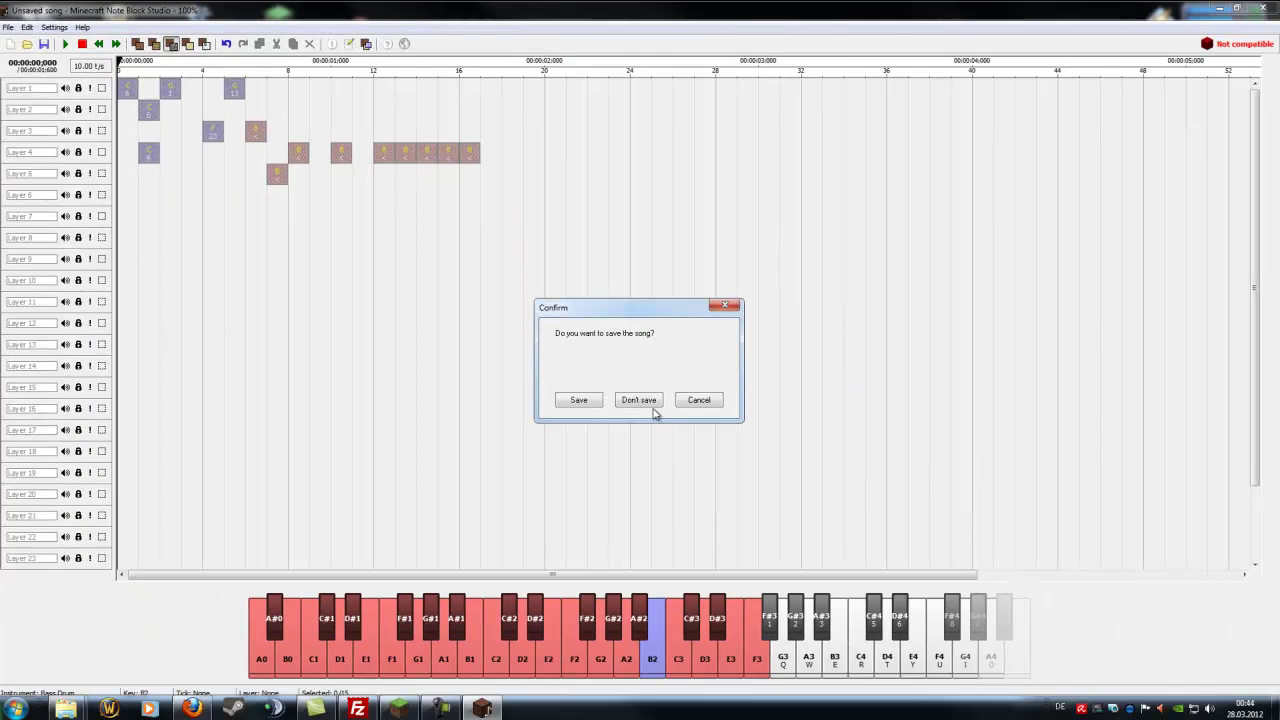
click(645, 405)
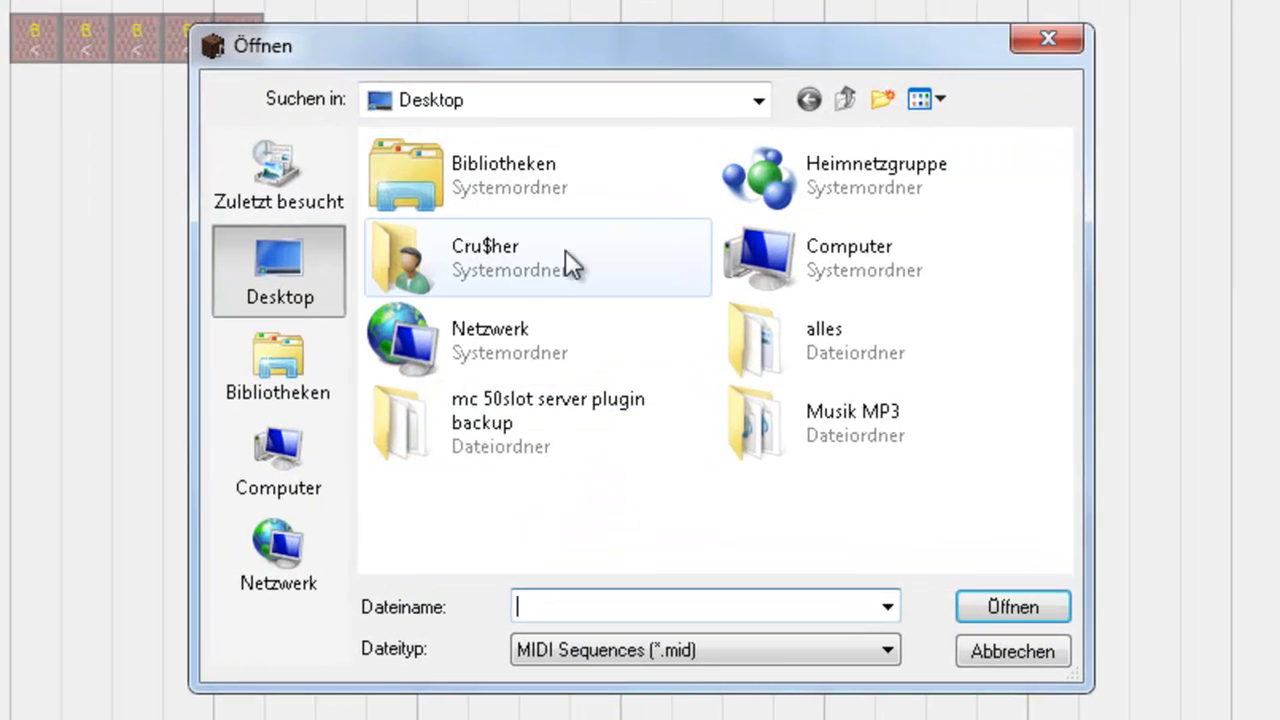
Open gotye-somebody_that_i_used_to_know_feat_kimbra.mid from the user's Downloads folder for the MIDI import.
double_click(514, 252)
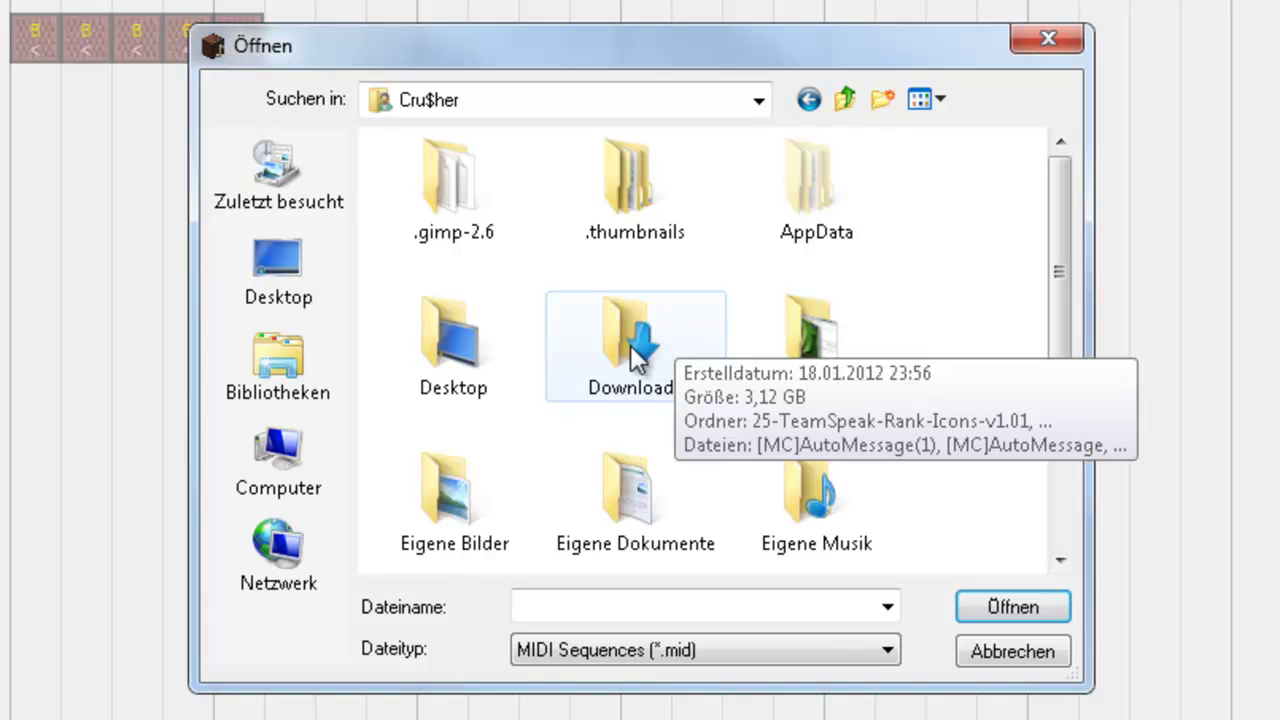
double_click(662, 345)
scroll(708, 330, right, 3)
scroll(705, 335, left, 1)
scroll(705, 324, left, 1)
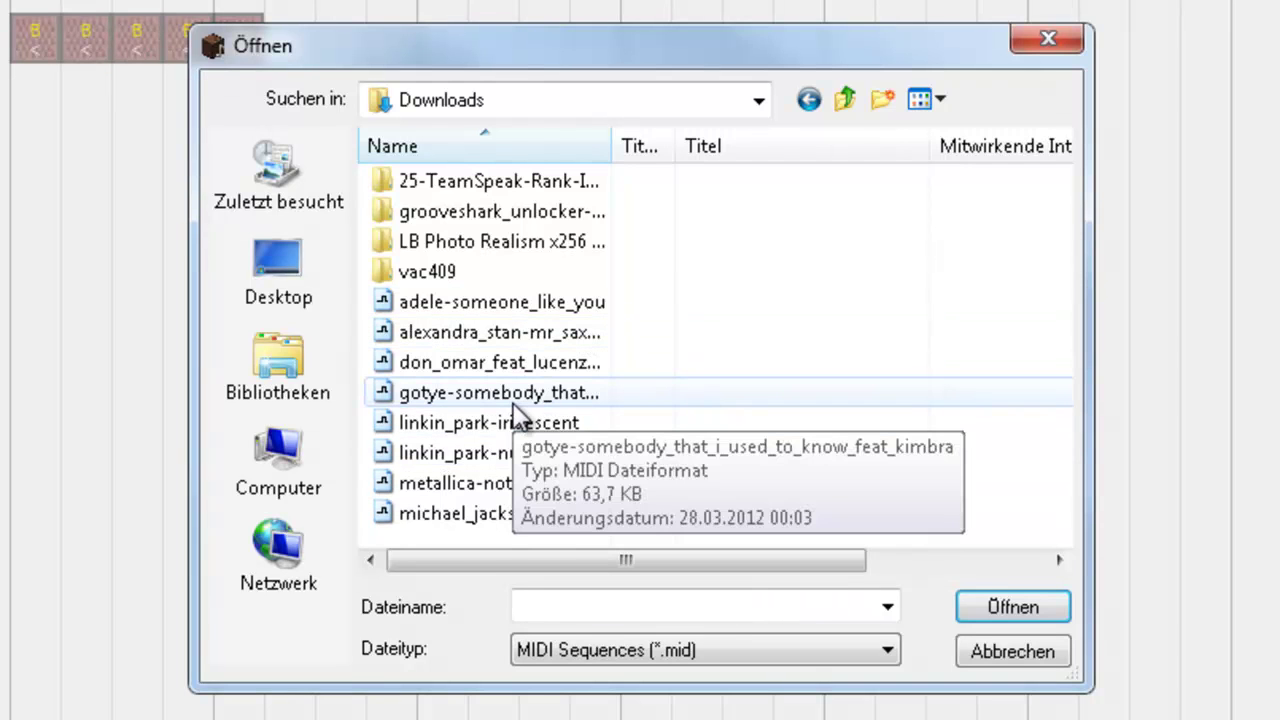
double_click(577, 389)
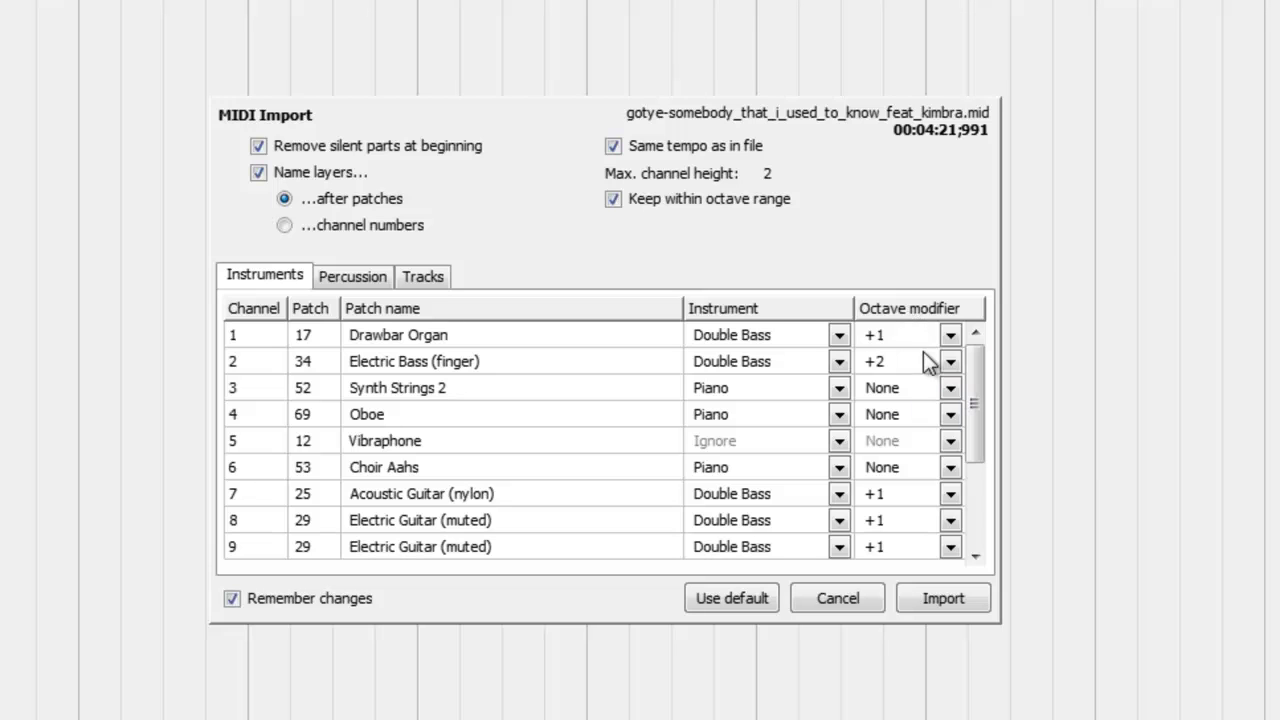
Examine the instrument, percussion and track assignments in the MIDI import settings.
mouse_move(975, 395)
mouse_down()
mouse_move(987, 517)
mouse_move(985, 364)
mouse_move(997, 493)
mouse_up()
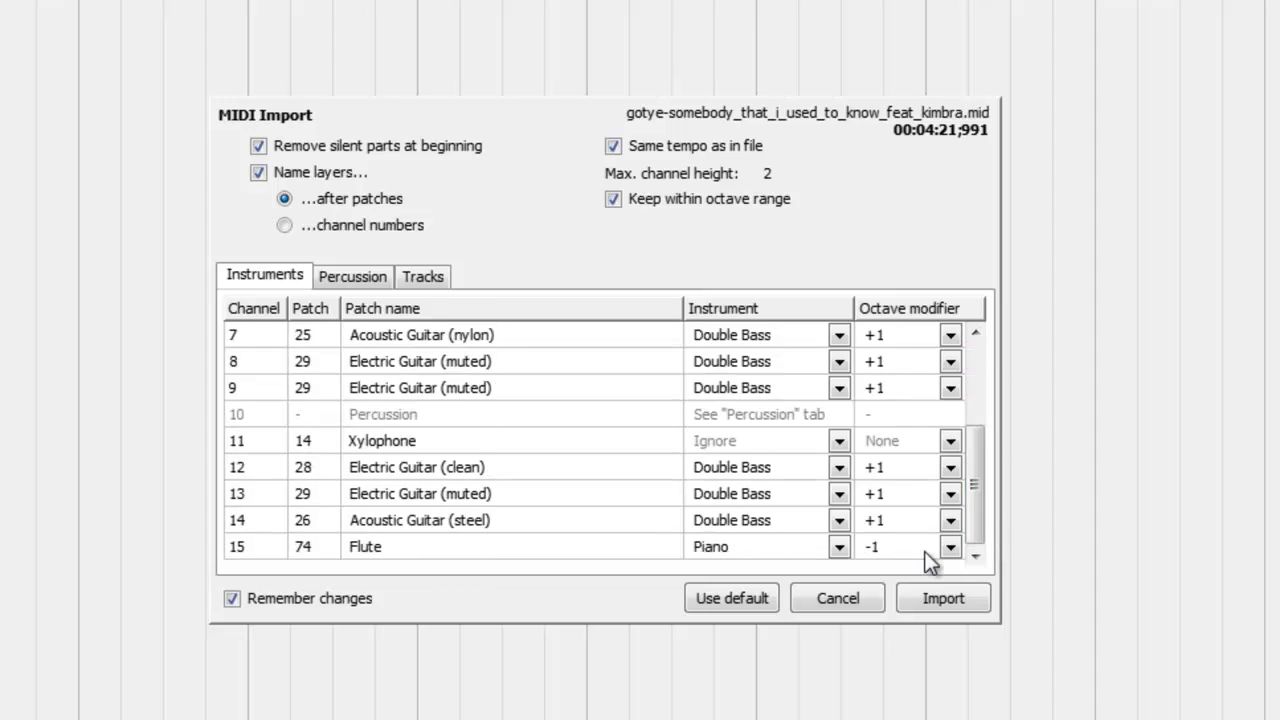
click(975, 470)
drag(976, 470, 975, 337)
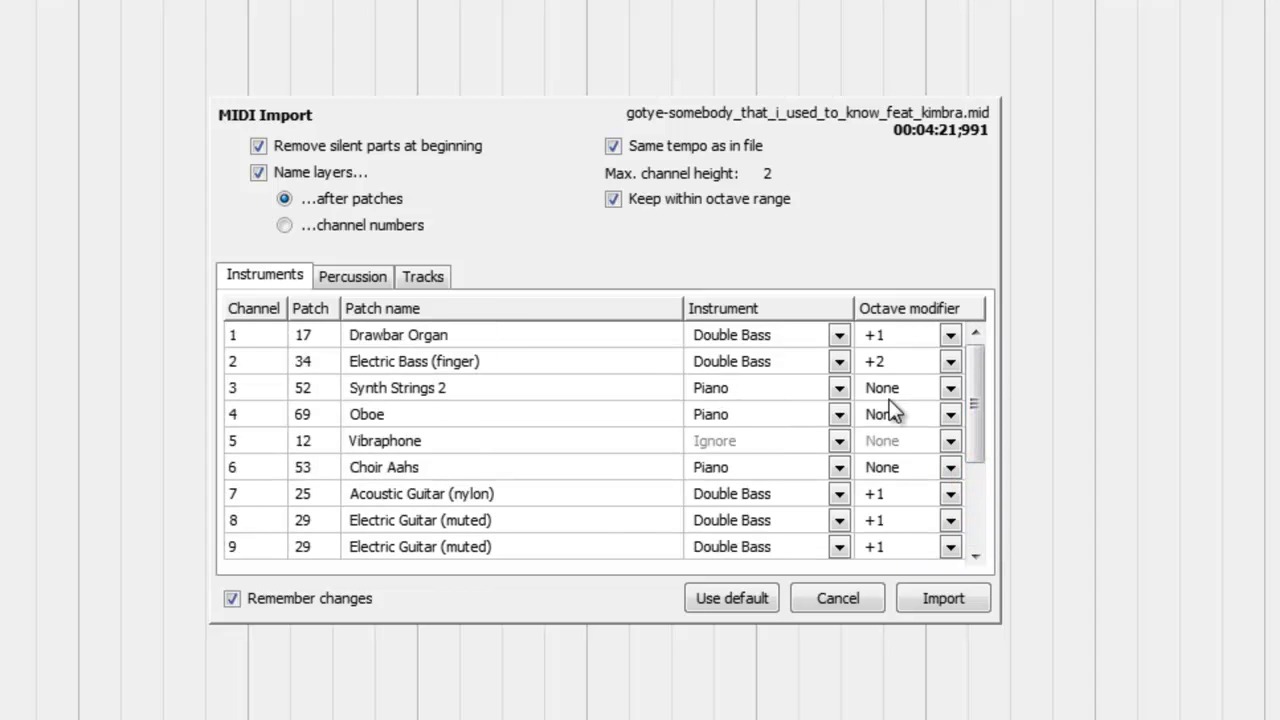
click(367, 276)
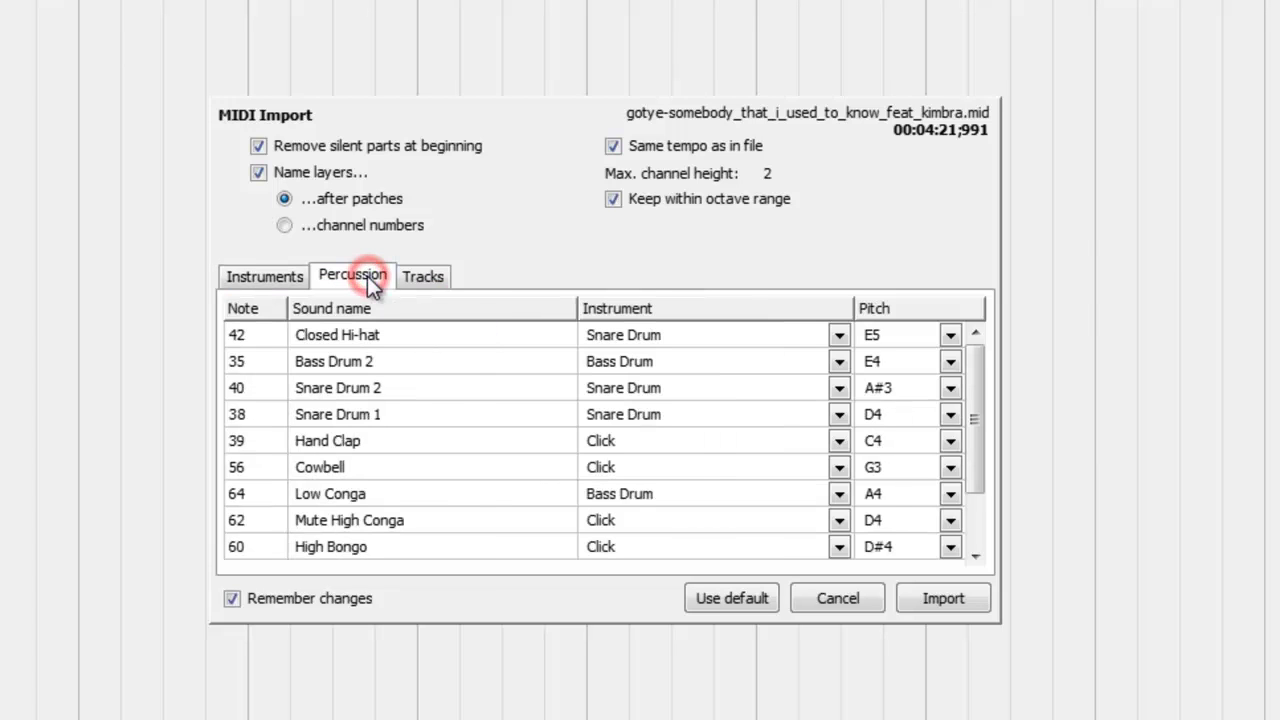
click(433, 285)
click(264, 283)
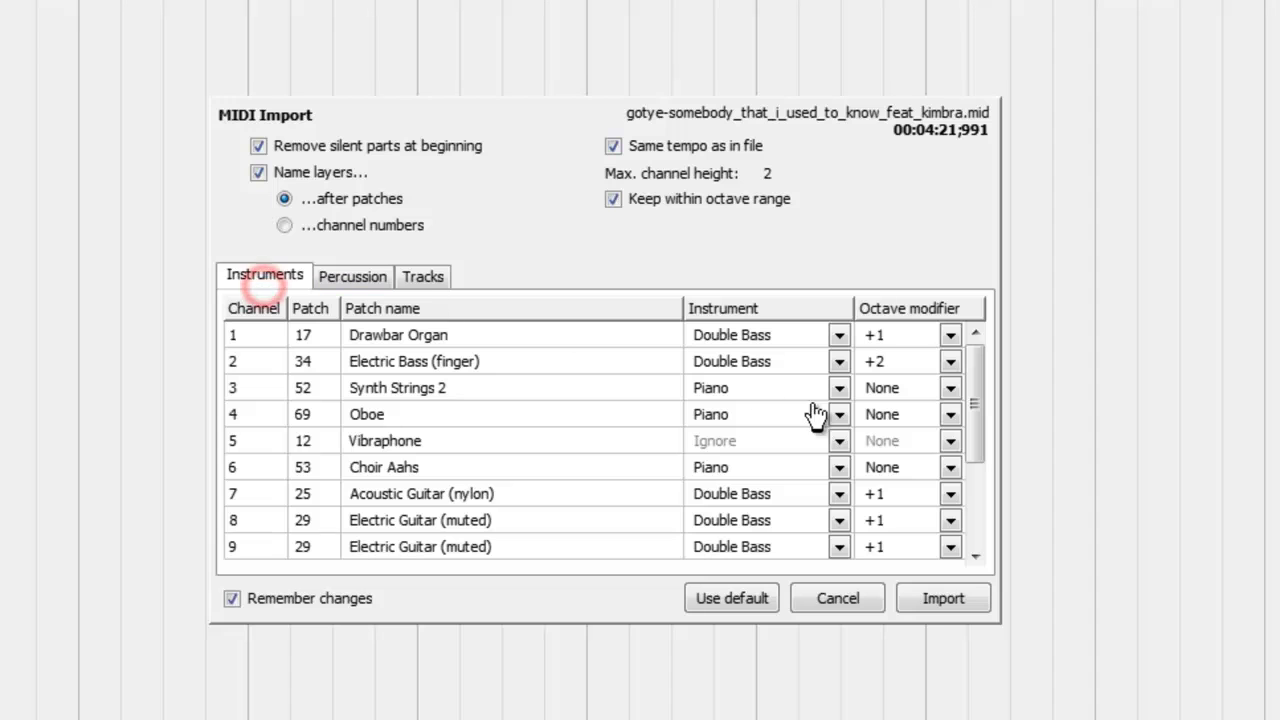
Import the Gotye MIDI file with the current import settings and play the imported song for a preview.
click(940, 598)
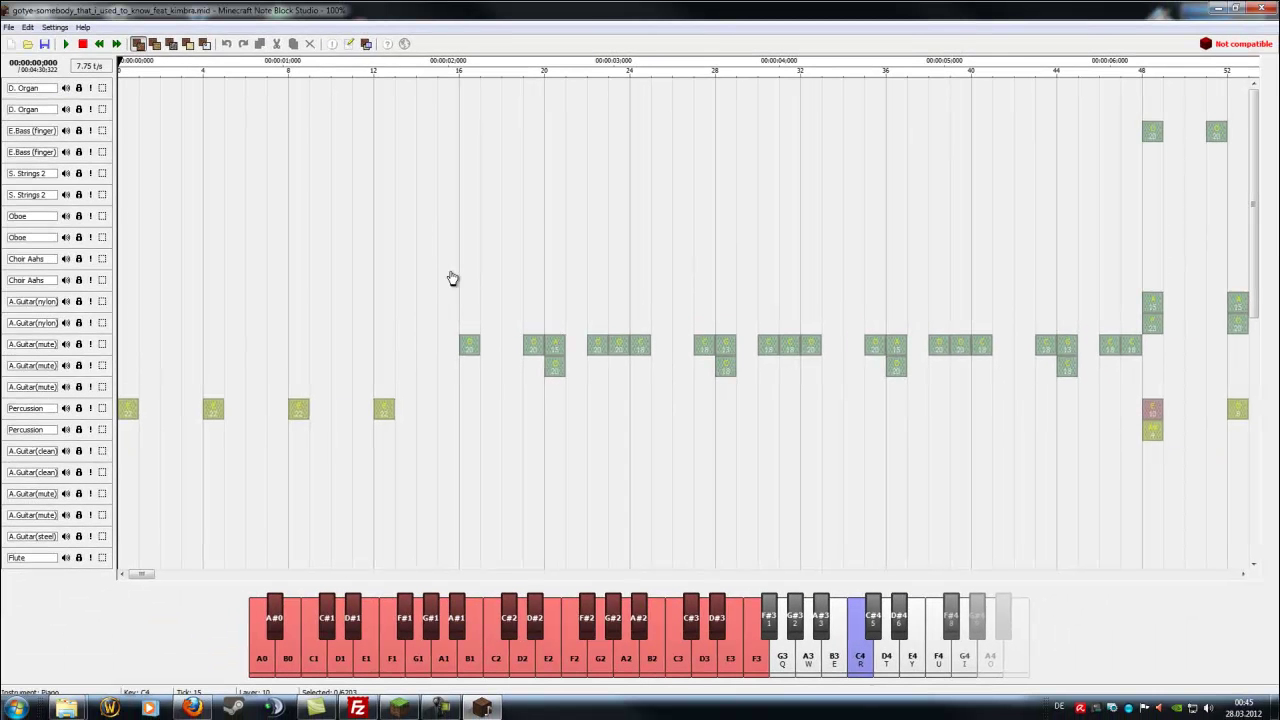
click(68, 46)
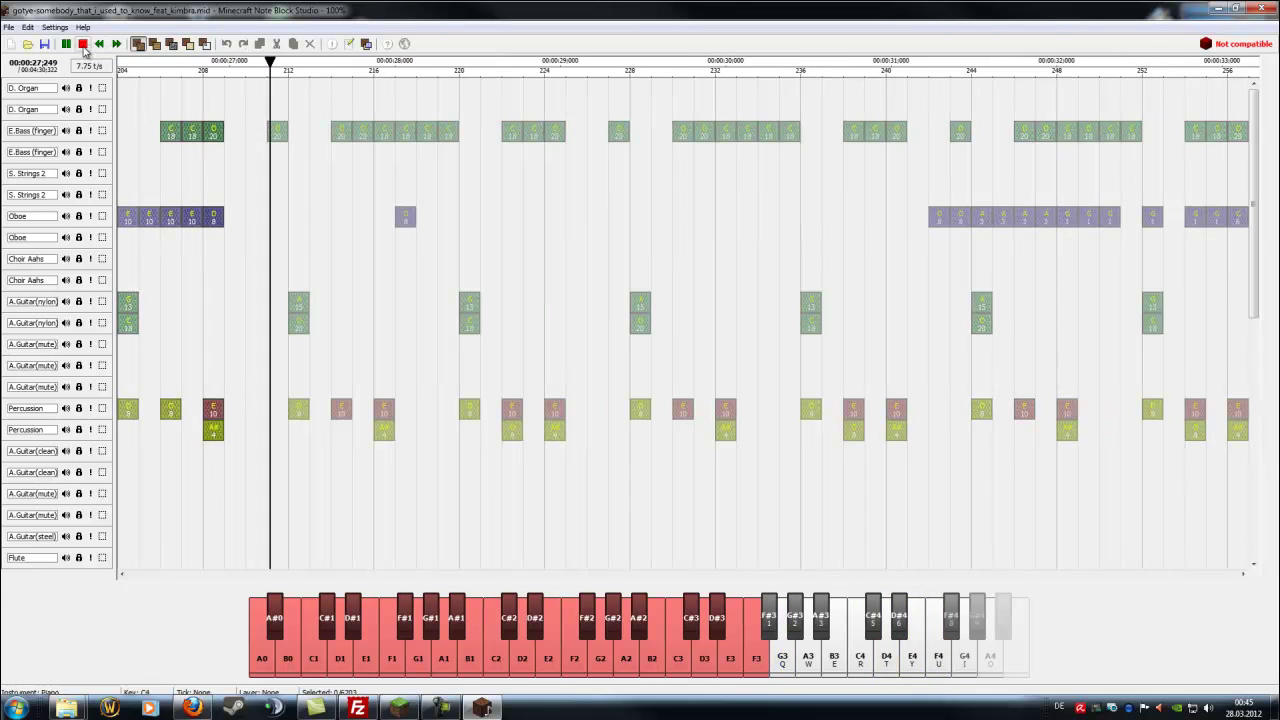
click(82, 44)
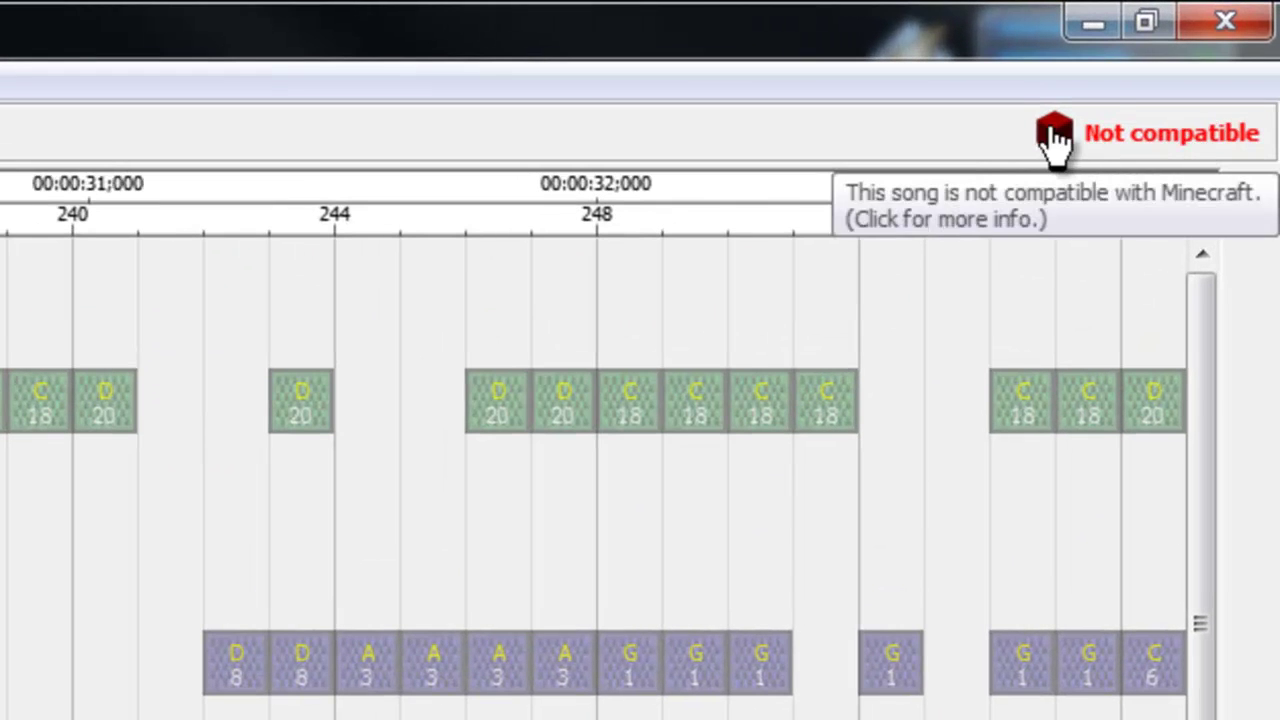
Fix the song's tempo to 10 ticks per second for Minecraft compatibility and play the song at that tempo.
mouse_move(1058, 152)
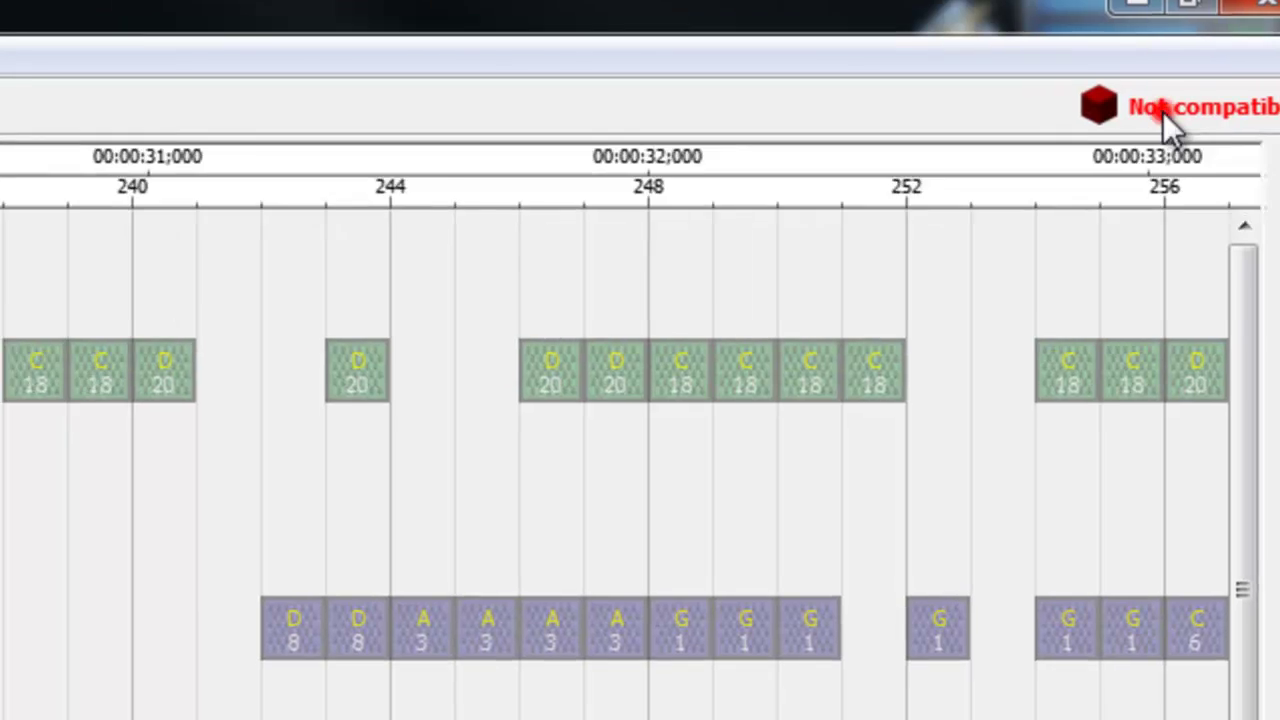
click(1121, 143)
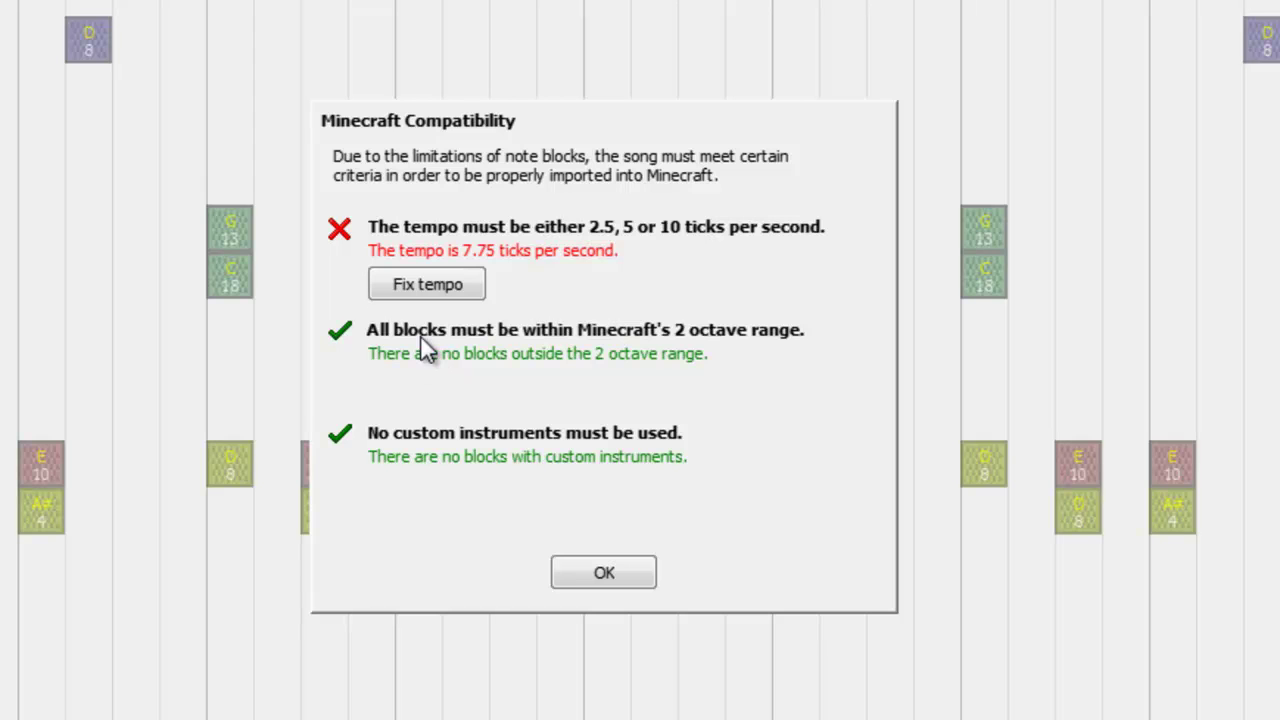
click(417, 285)
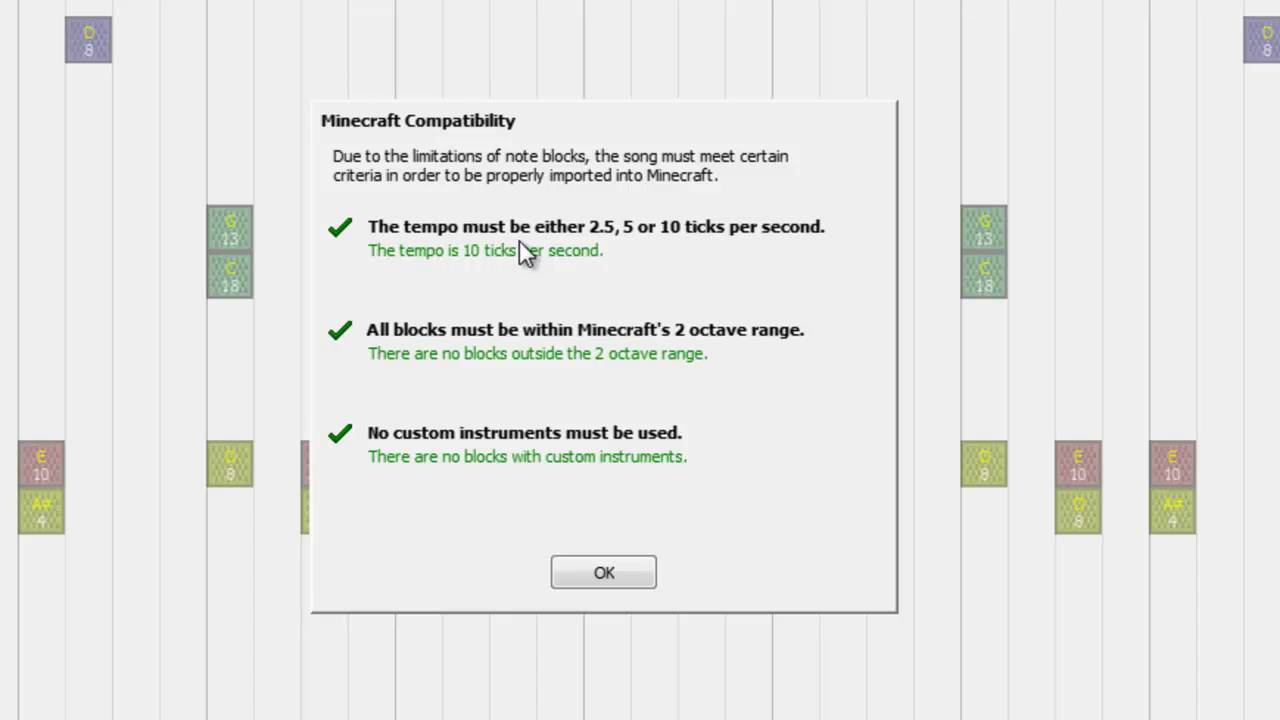
click(604, 572)
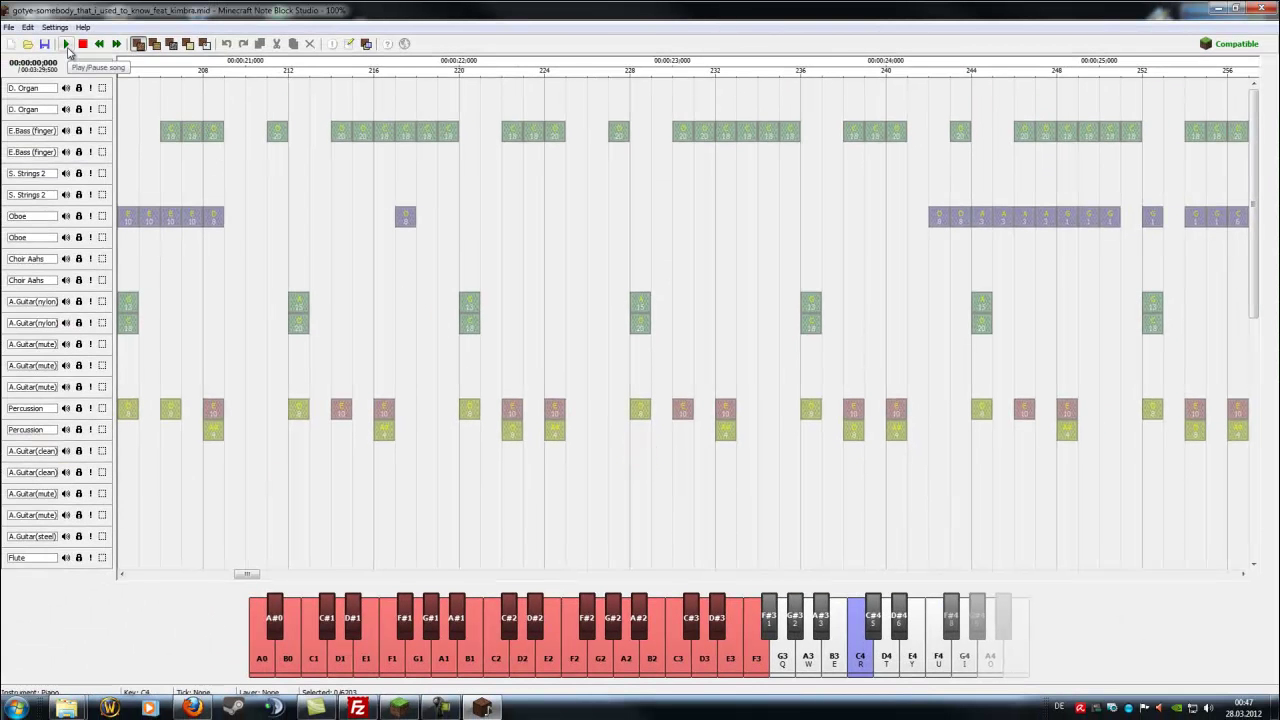
click(67, 45)
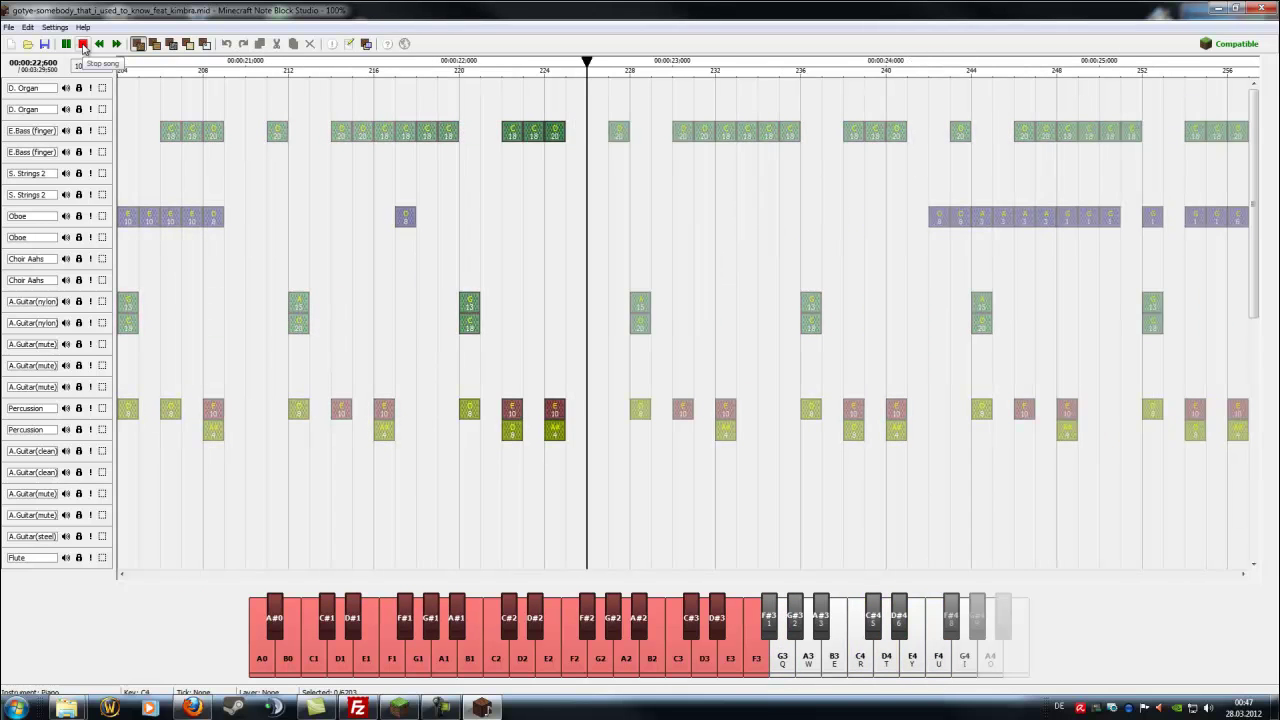
click(84, 44)
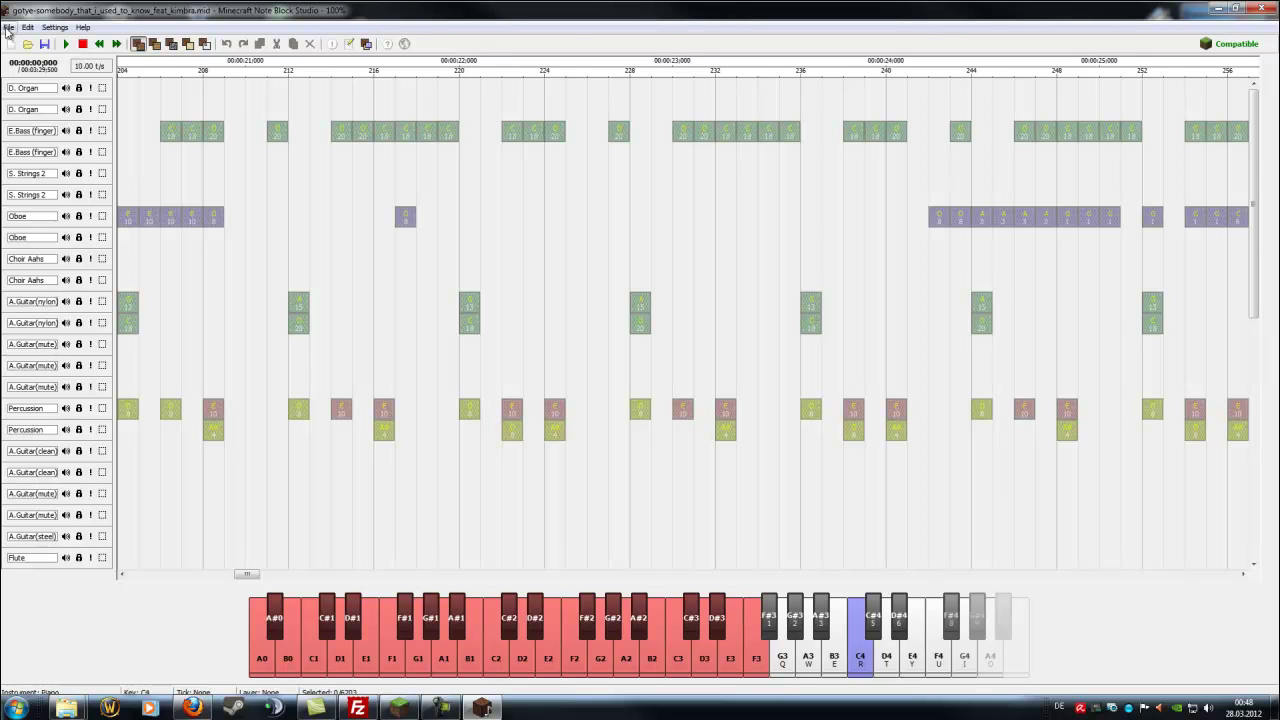
Open the schematic export and compare the Simple walkway, Circular walkway and Classic layouts, returning to Circular walkway.
click(8, 28)
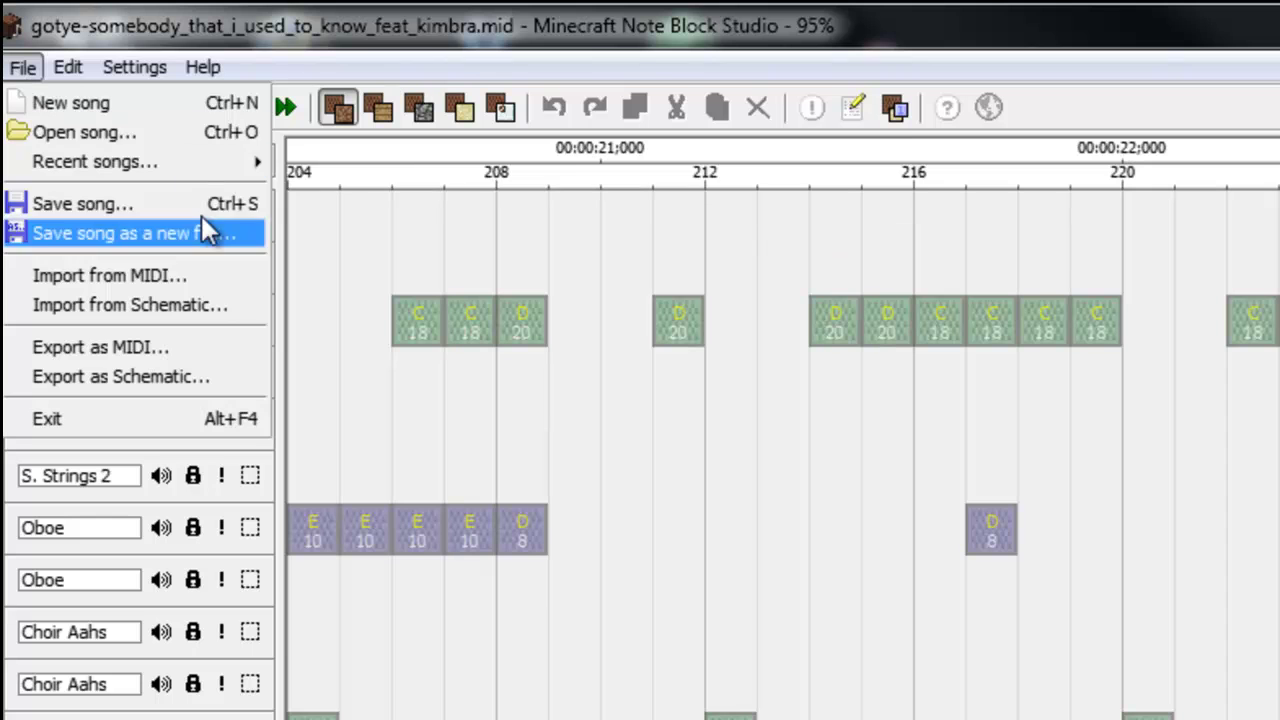
click(205, 377)
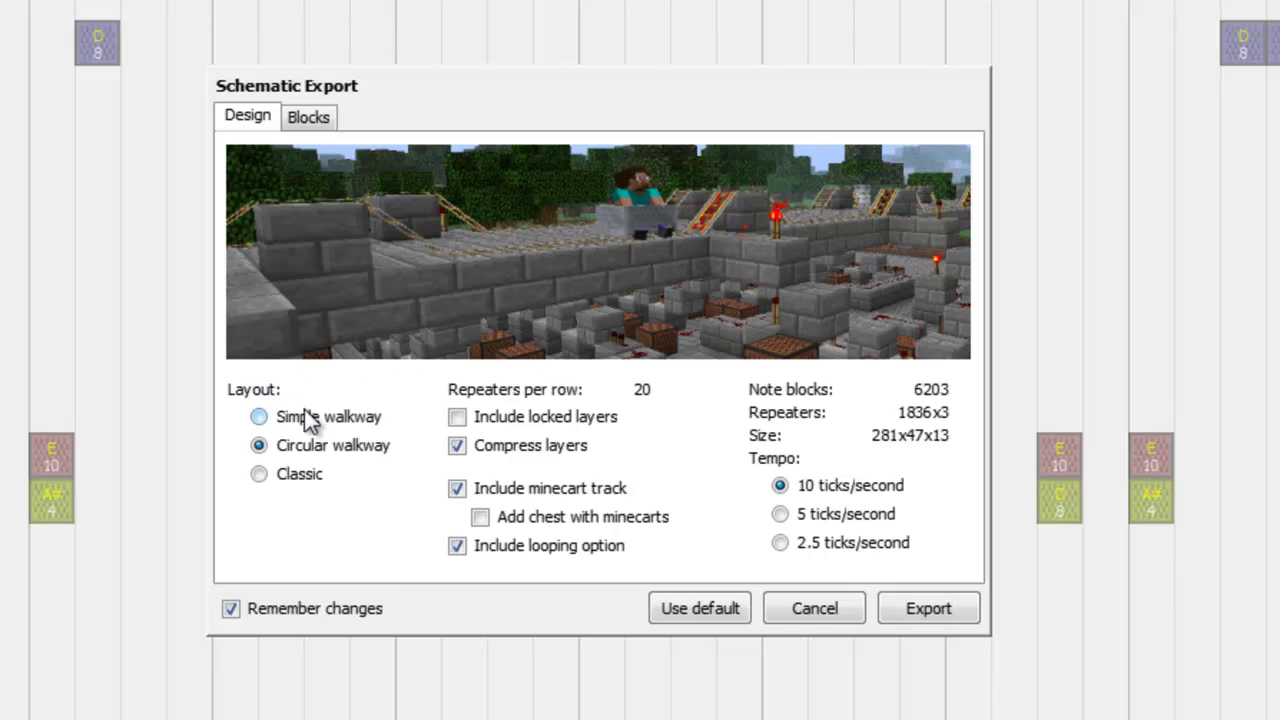
click(258, 418)
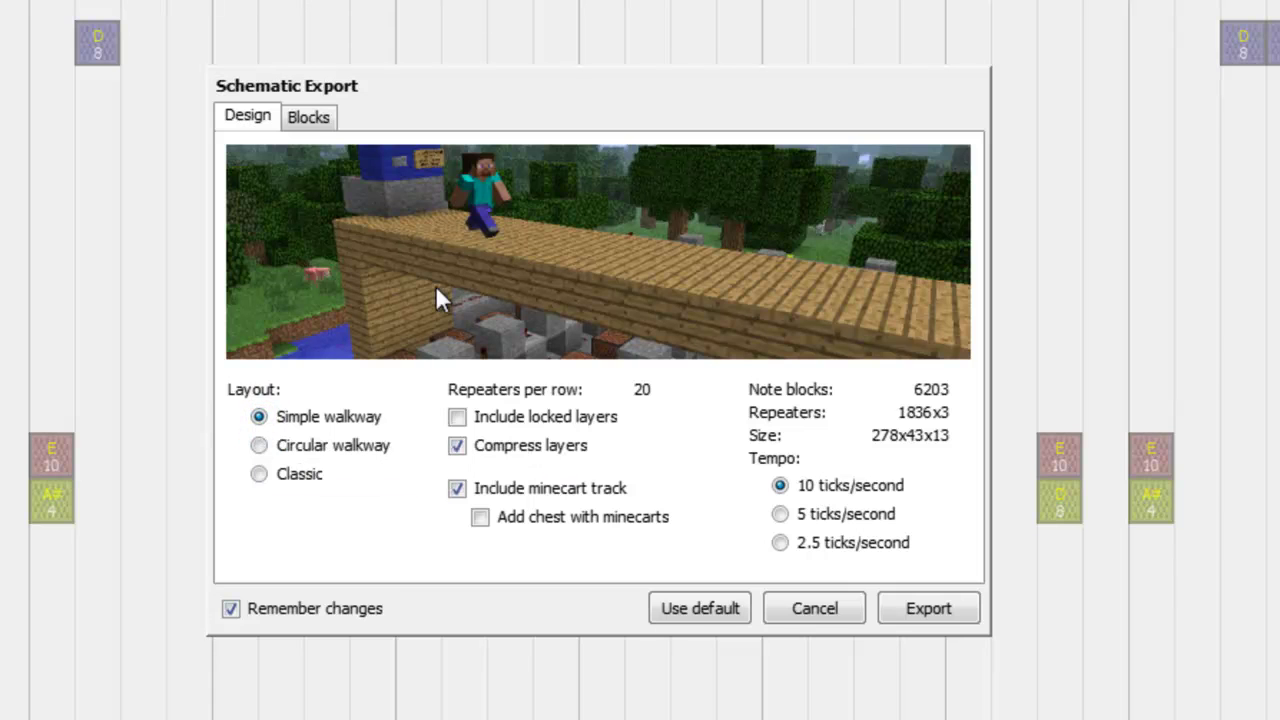
click(260, 446)
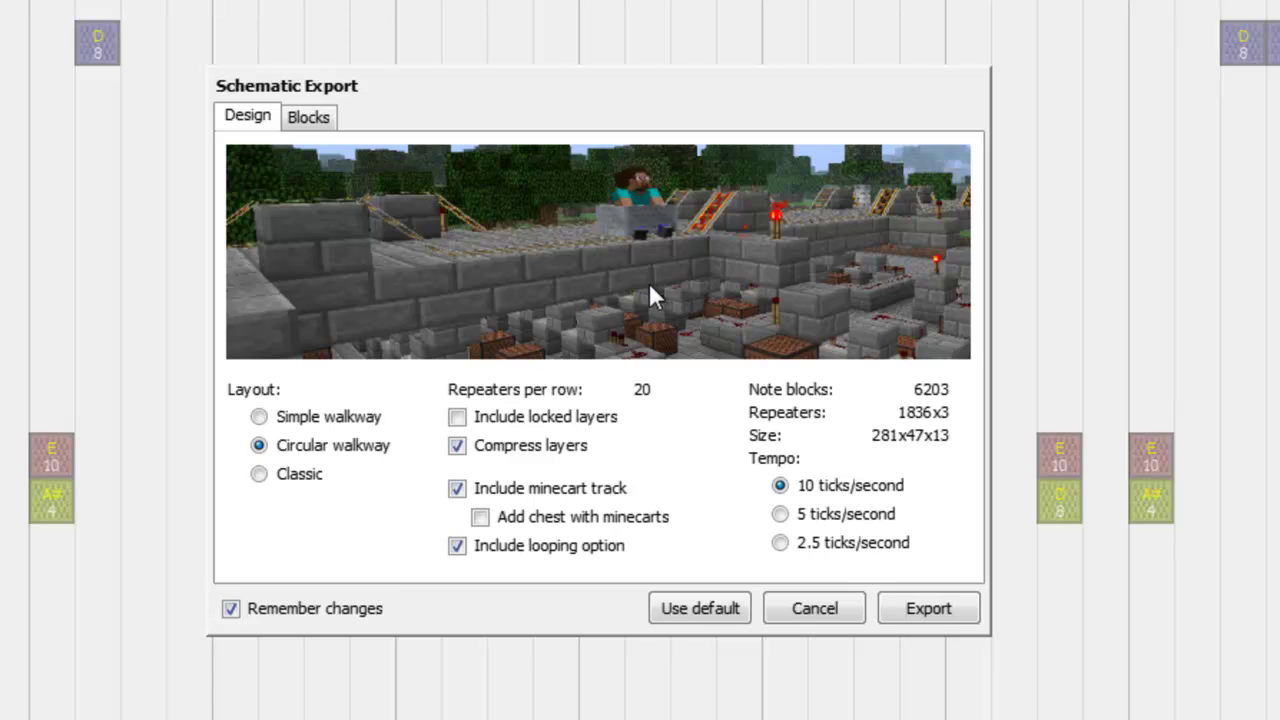
click(286, 475)
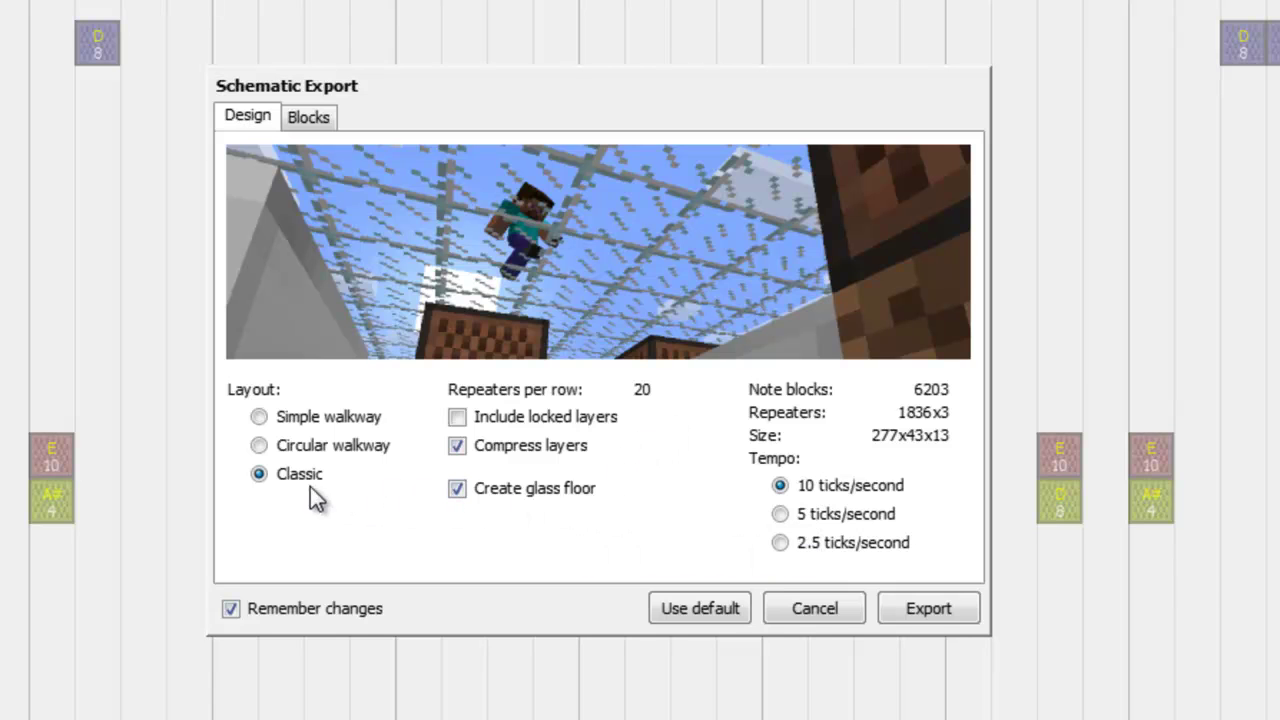
click(259, 446)
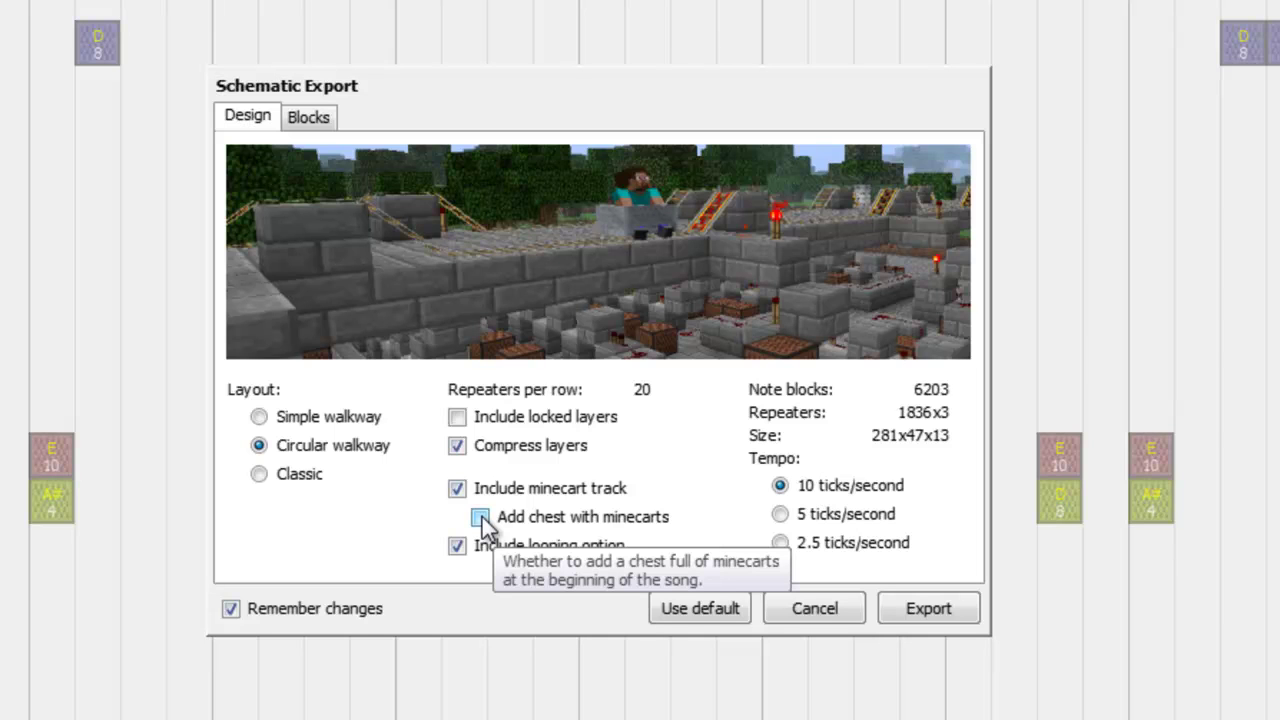
Examine the instrument blocks and the walkway, circuitry and ground block choices in the schematic export, returning to the design settings.
click(330, 120)
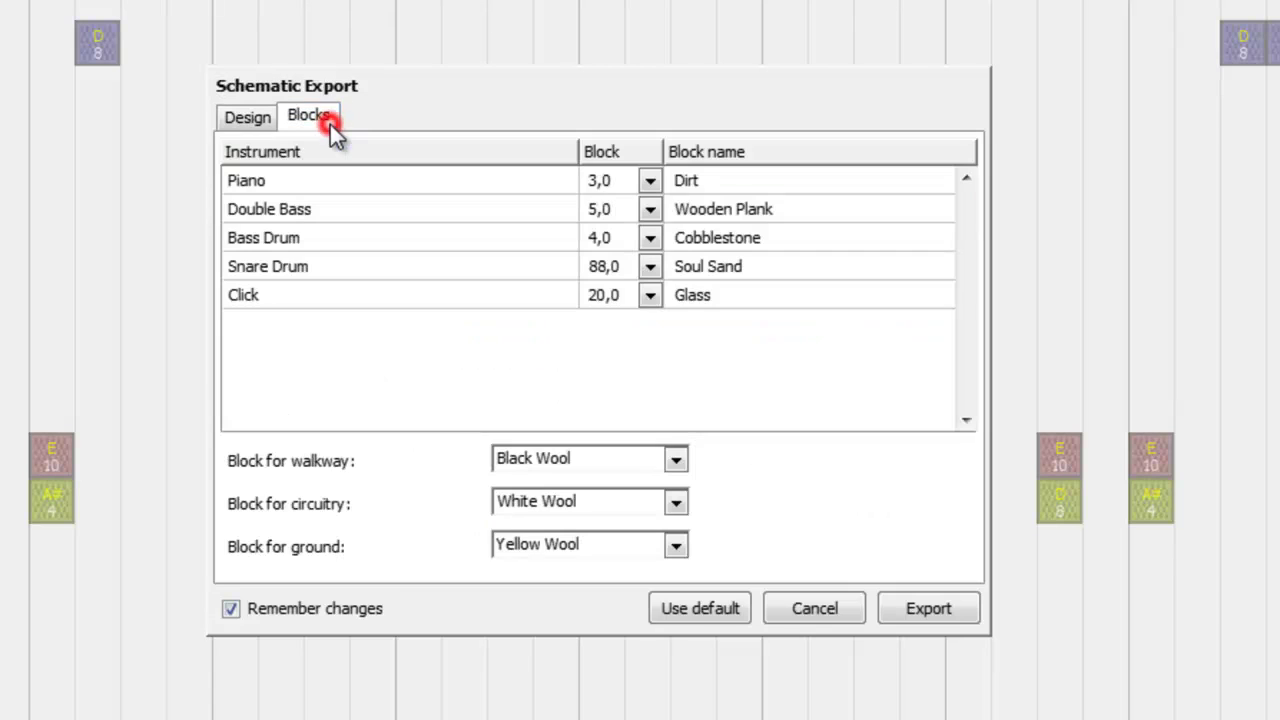
click(593, 458)
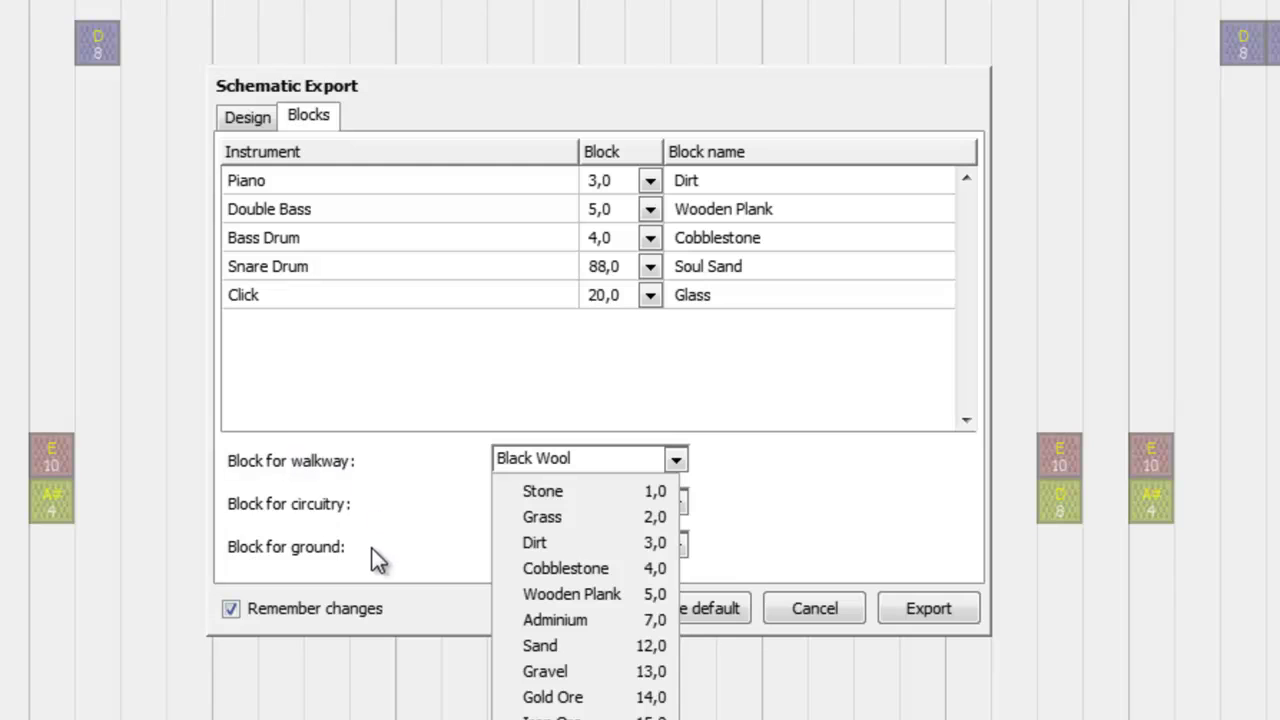
click(591, 456)
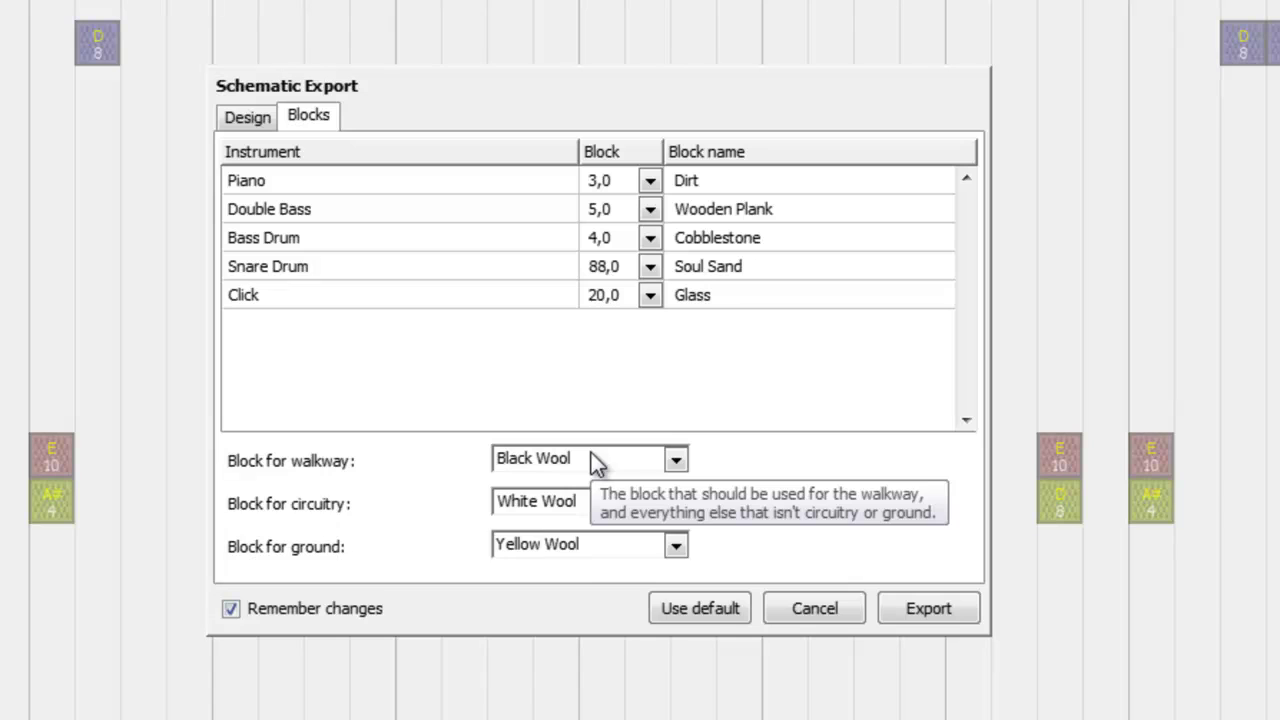
click(591, 456)
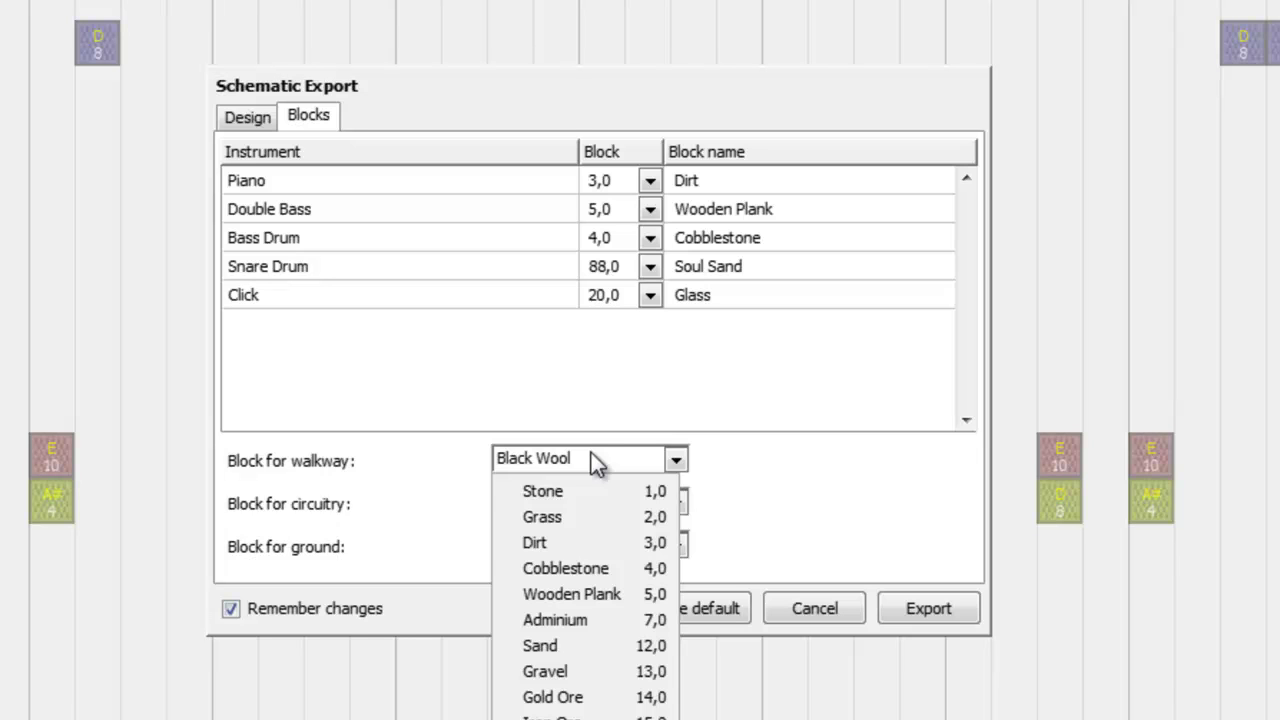
click(590, 455)
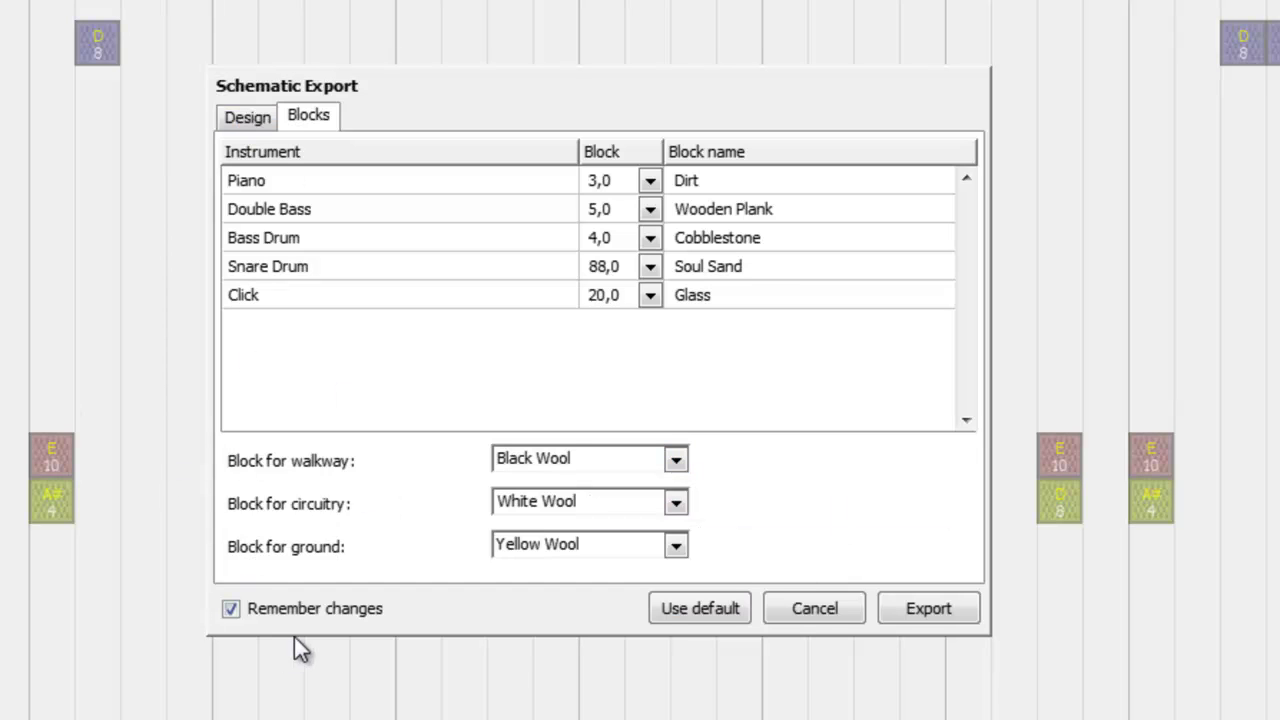
click(242, 119)
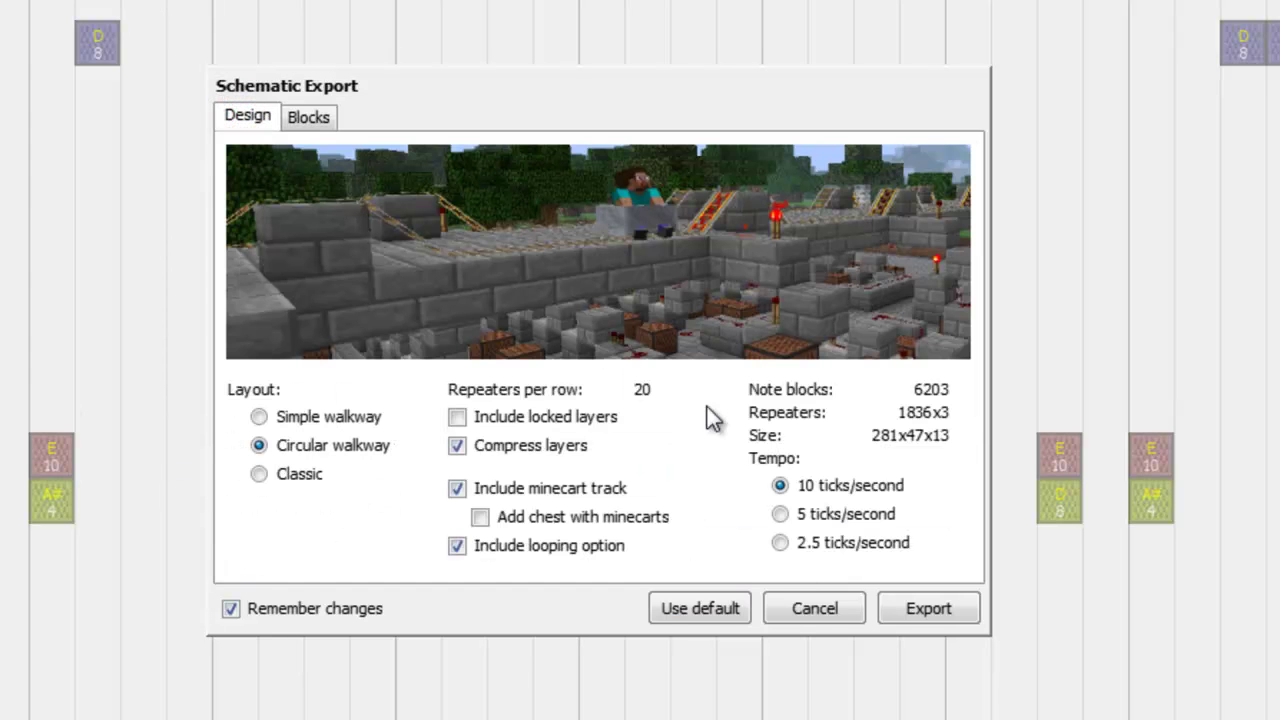
Begin exporting the schematic to the Desktop using the existing gotye.schematic file name, and cancel the export.
click(932, 610)
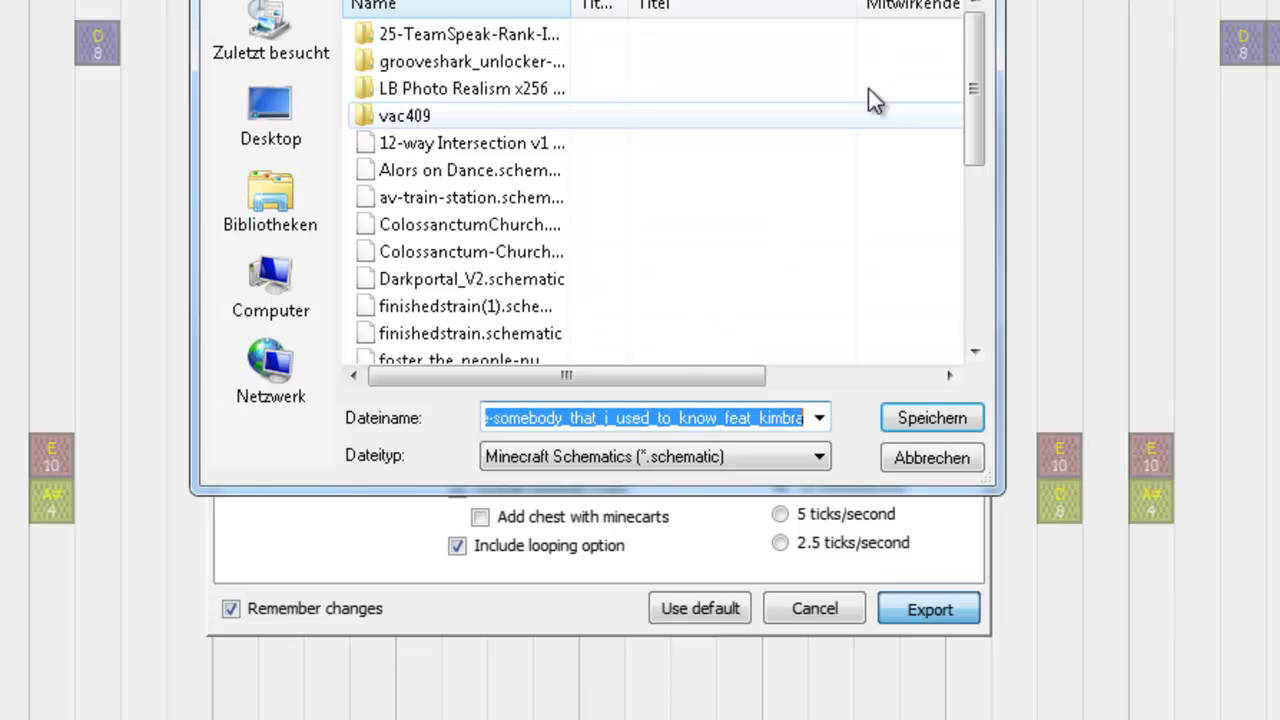
drag(965, 64, 975, 115)
click(285, 118)
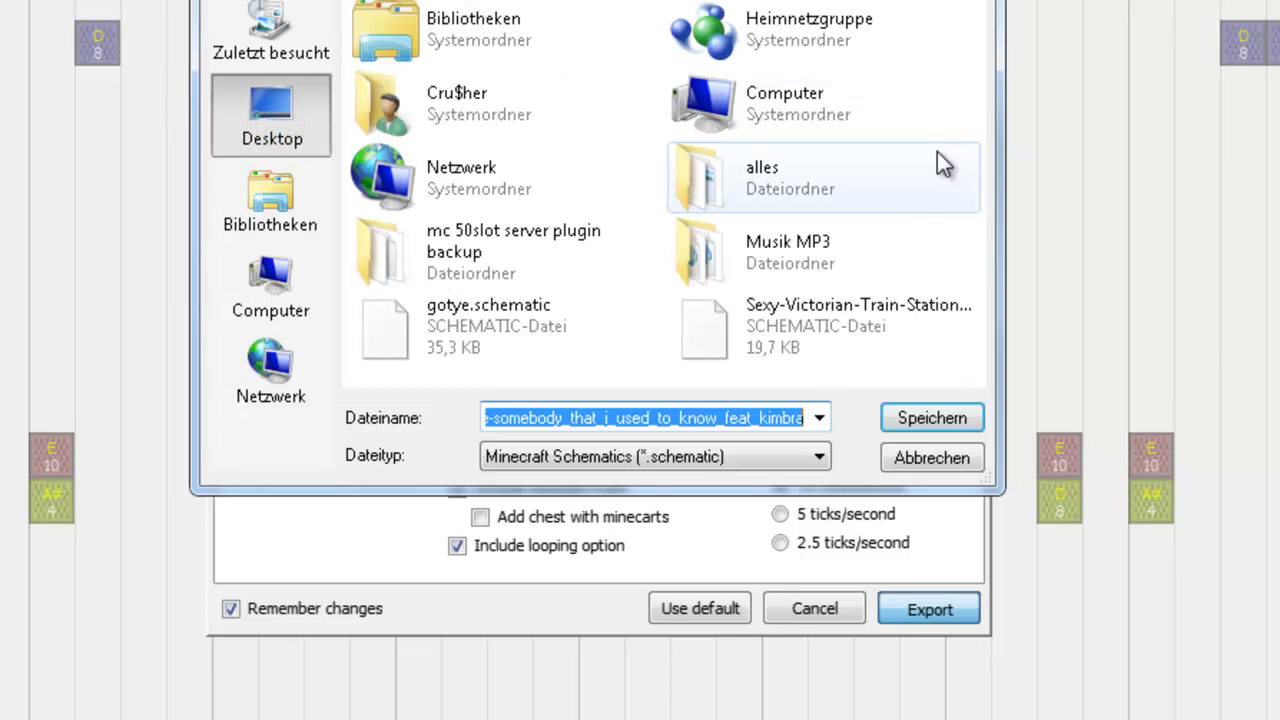
click(460, 315)
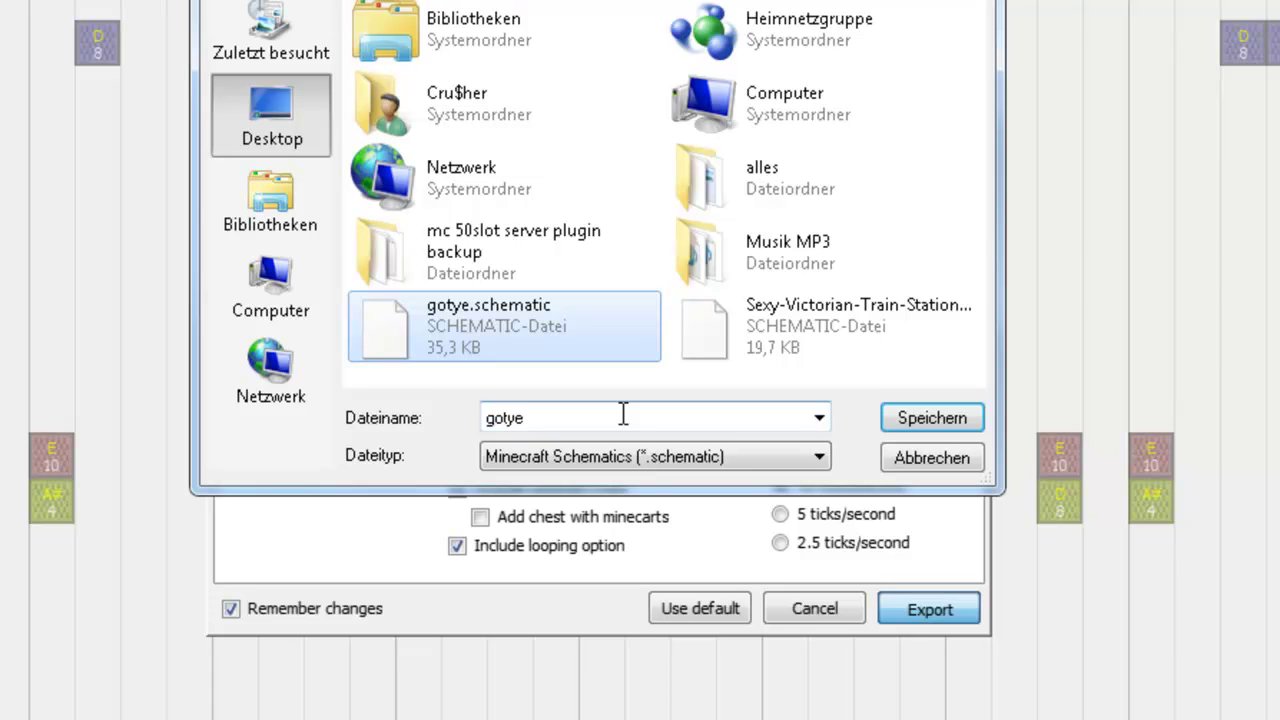
click(924, 463)
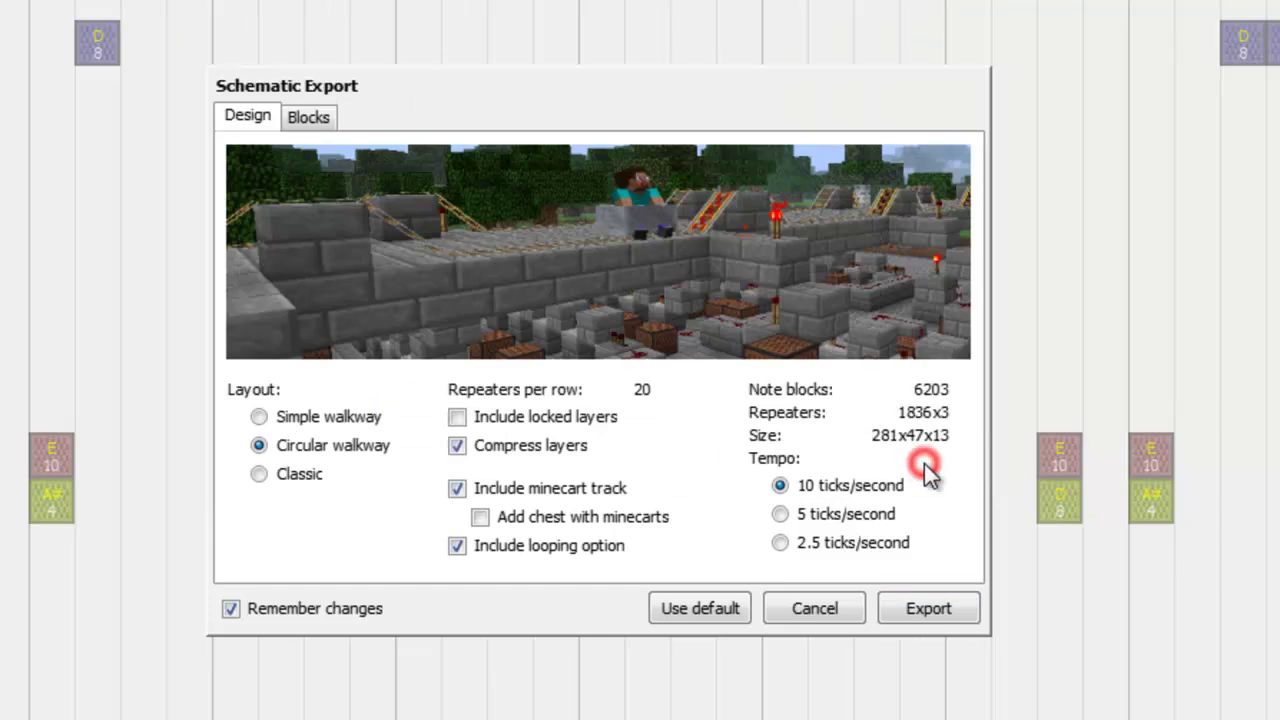
click(835, 610)
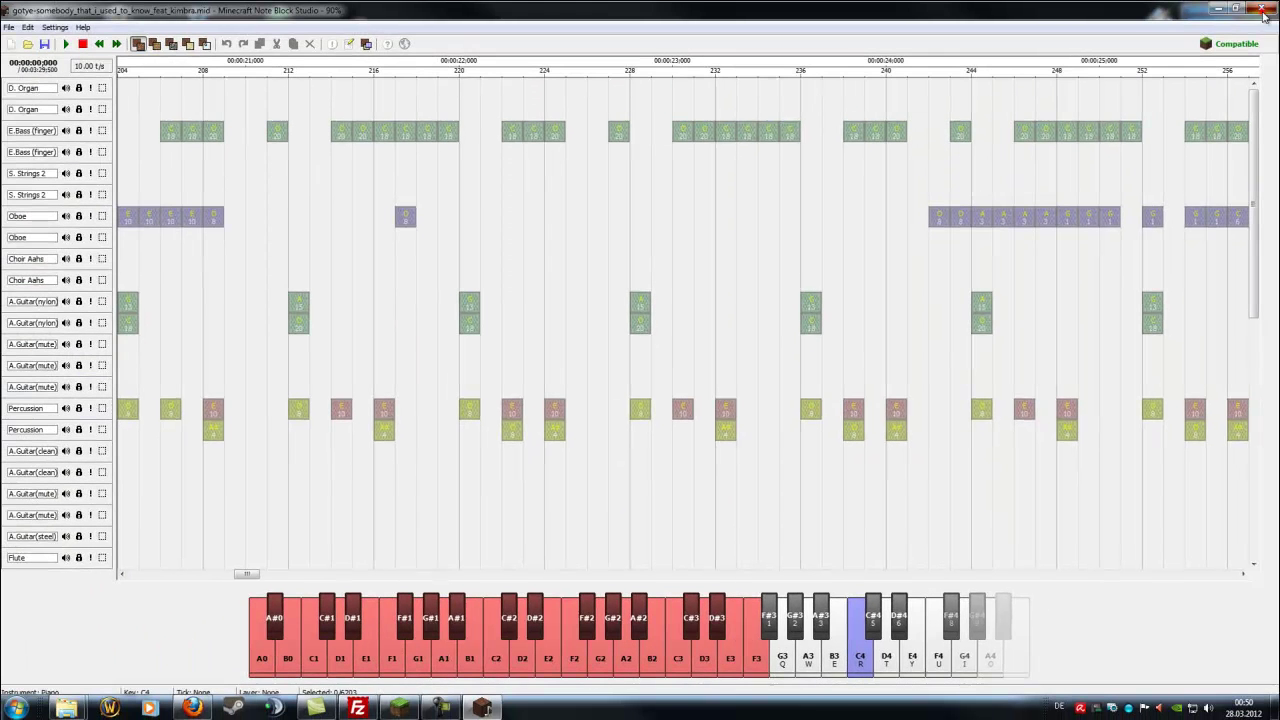
Close Minecraft Note Block Studio and rearrange the desktop, putting gotye.schematic in place of the program's shortcut.
click(1263, 12)
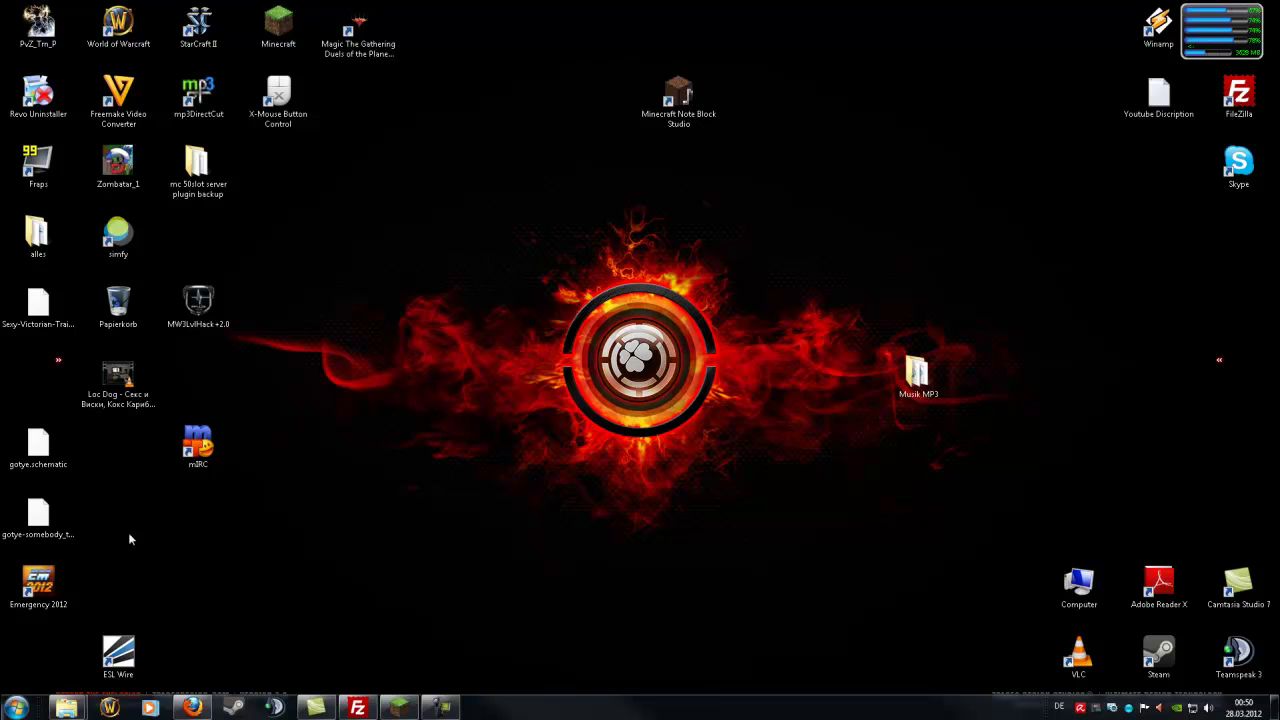
drag(56, 452, 552, 205)
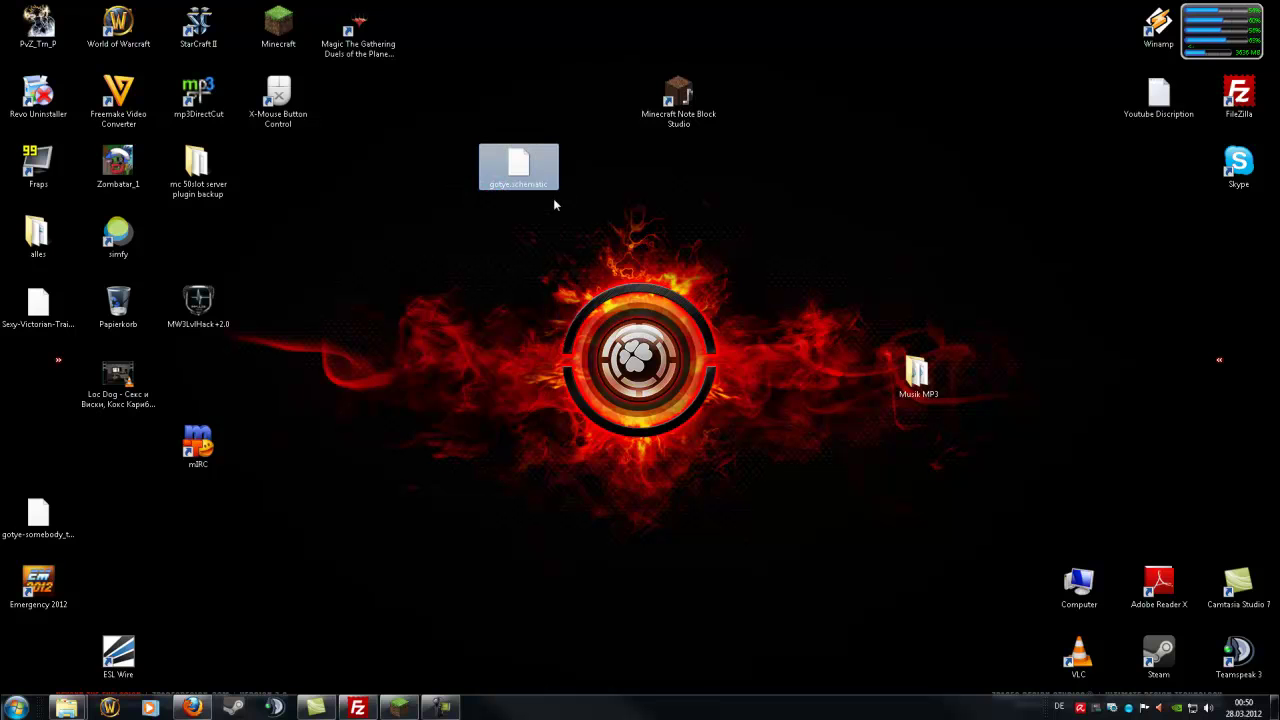
drag(668, 100, 160, 240)
drag(507, 160, 651, 99)
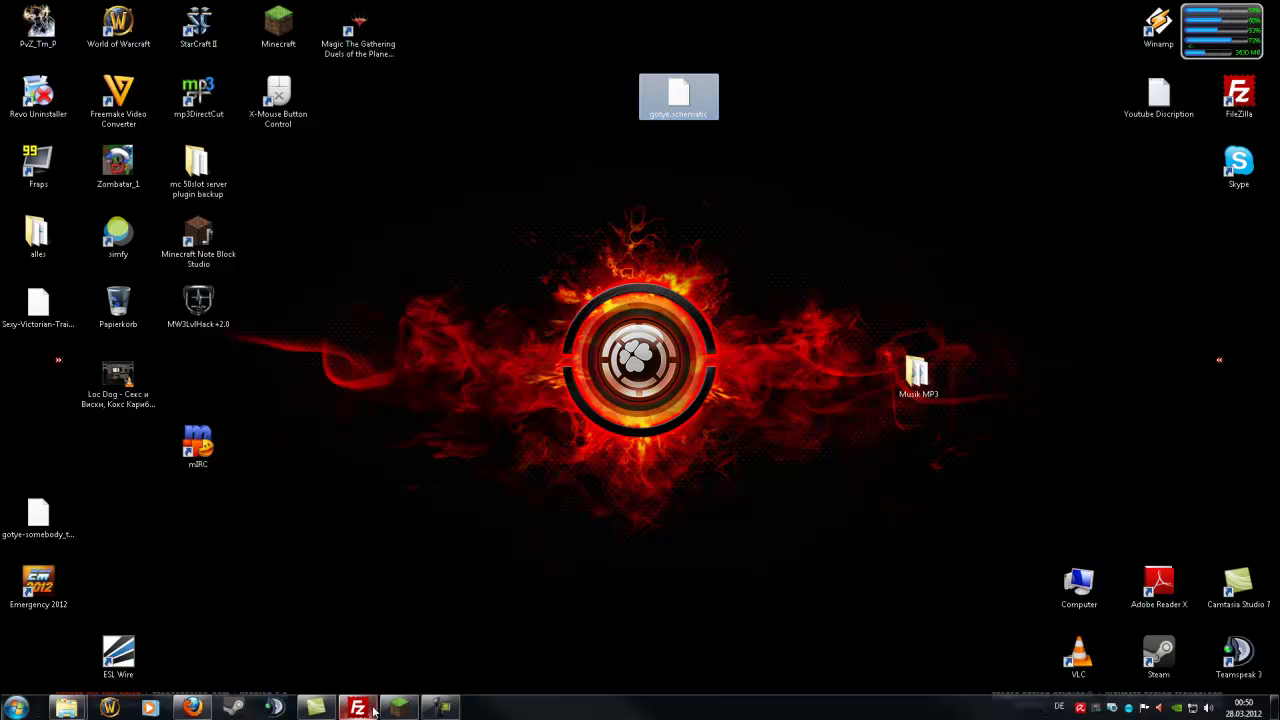
Switch to FileZilla, show the server's schematics folder inside minecraft_bukkit, and minimize the window.
mouse_move(373, 711)
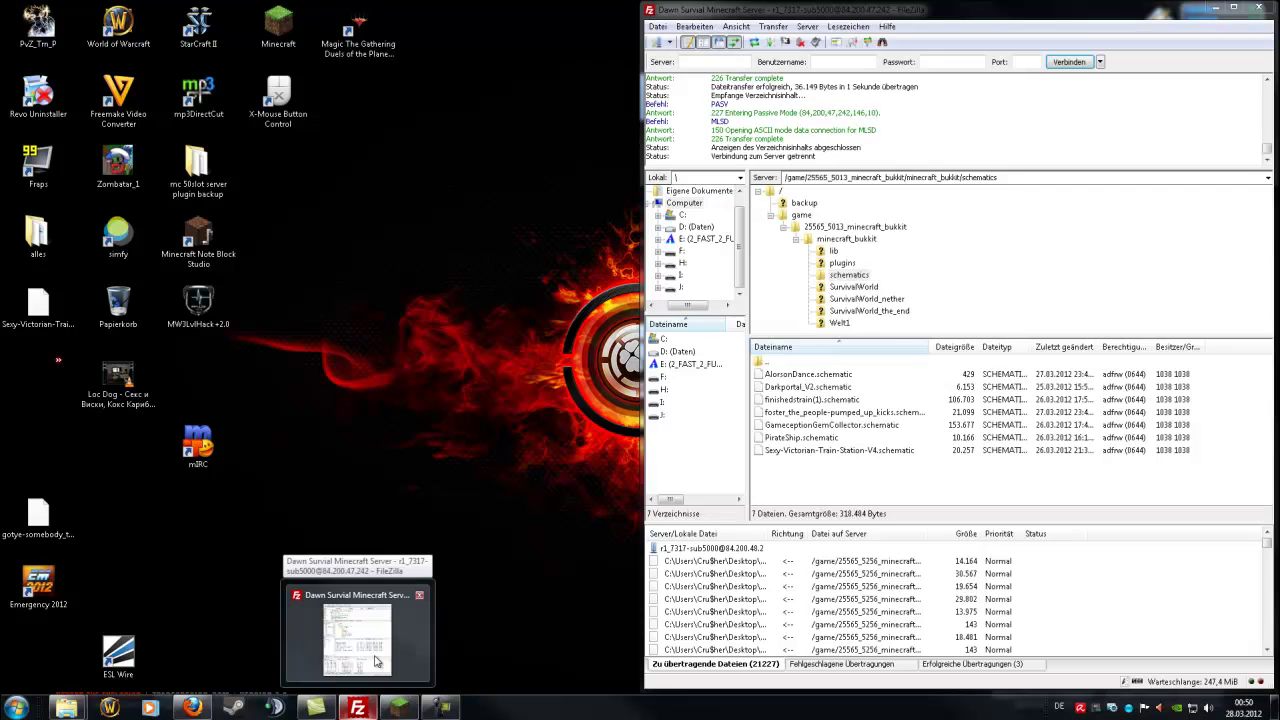
click(376, 660)
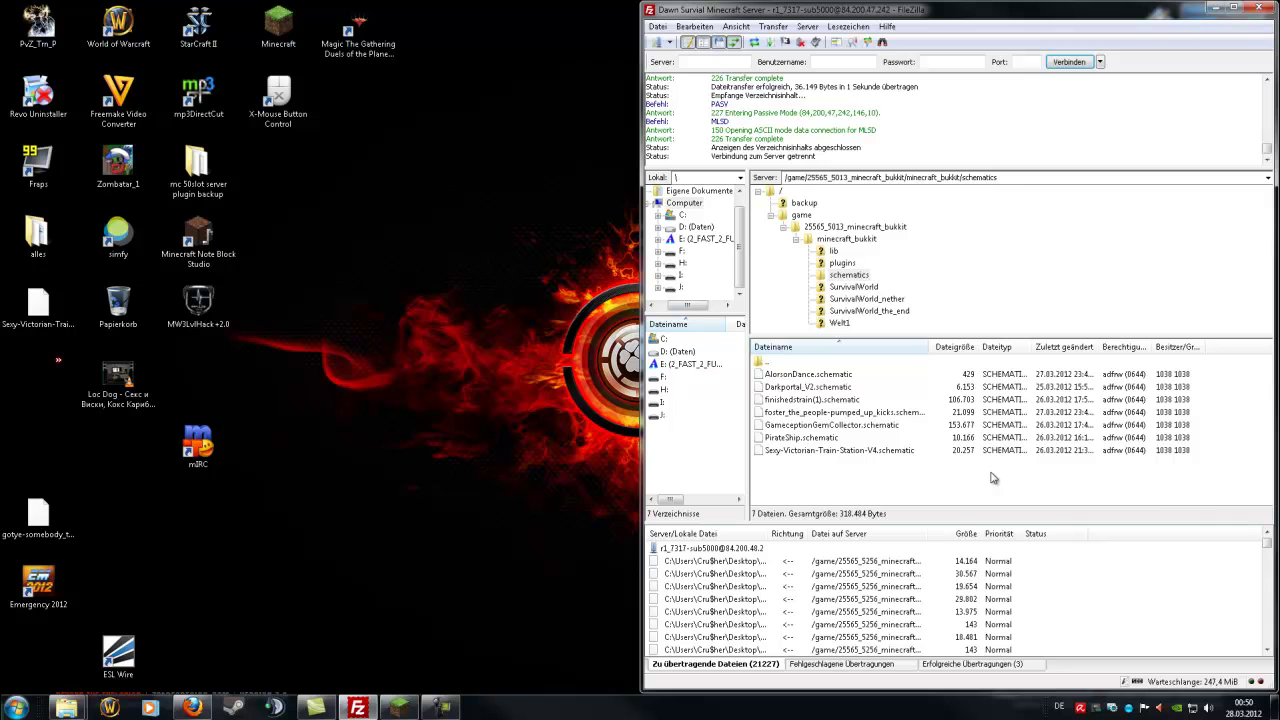
click(902, 478)
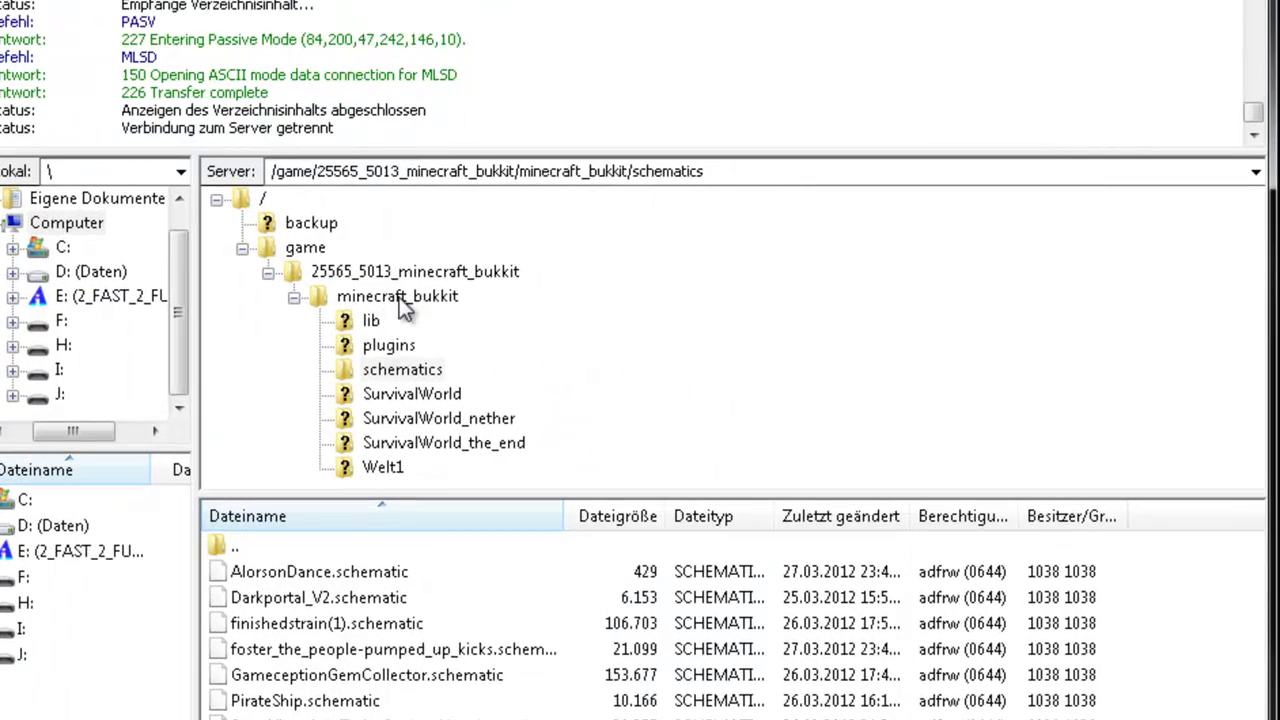
click(399, 297)
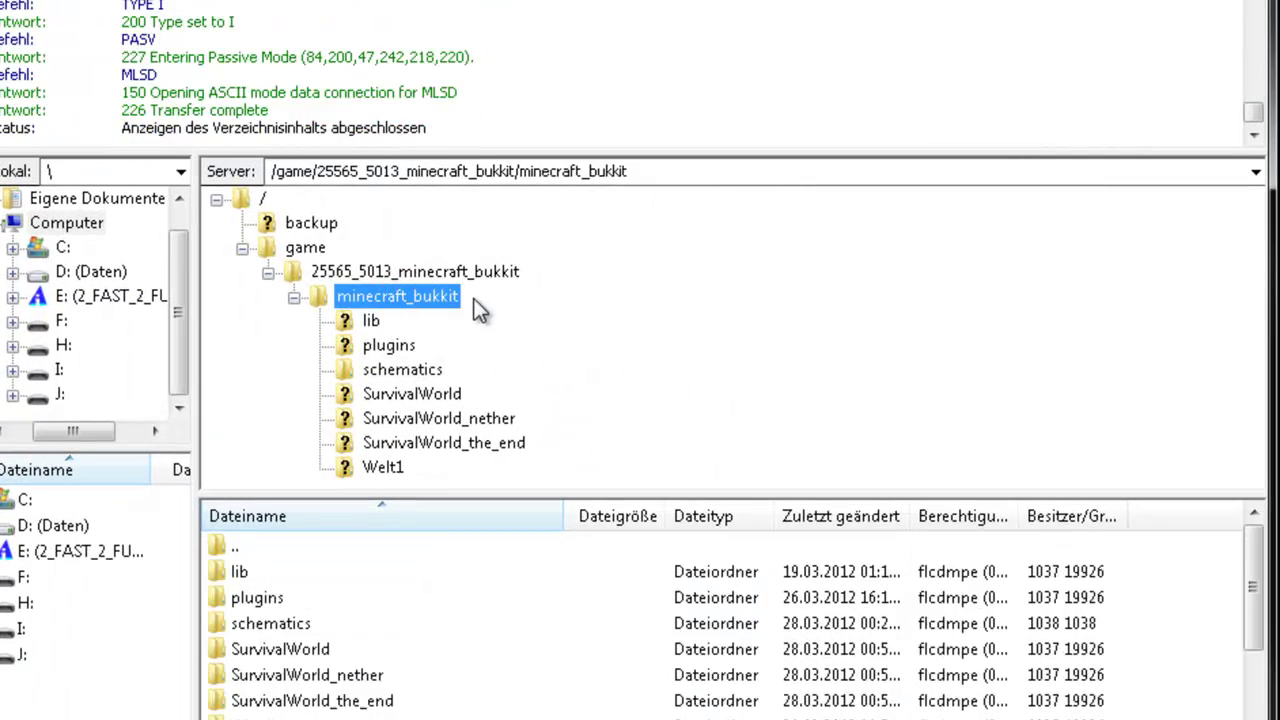
click(397, 372)
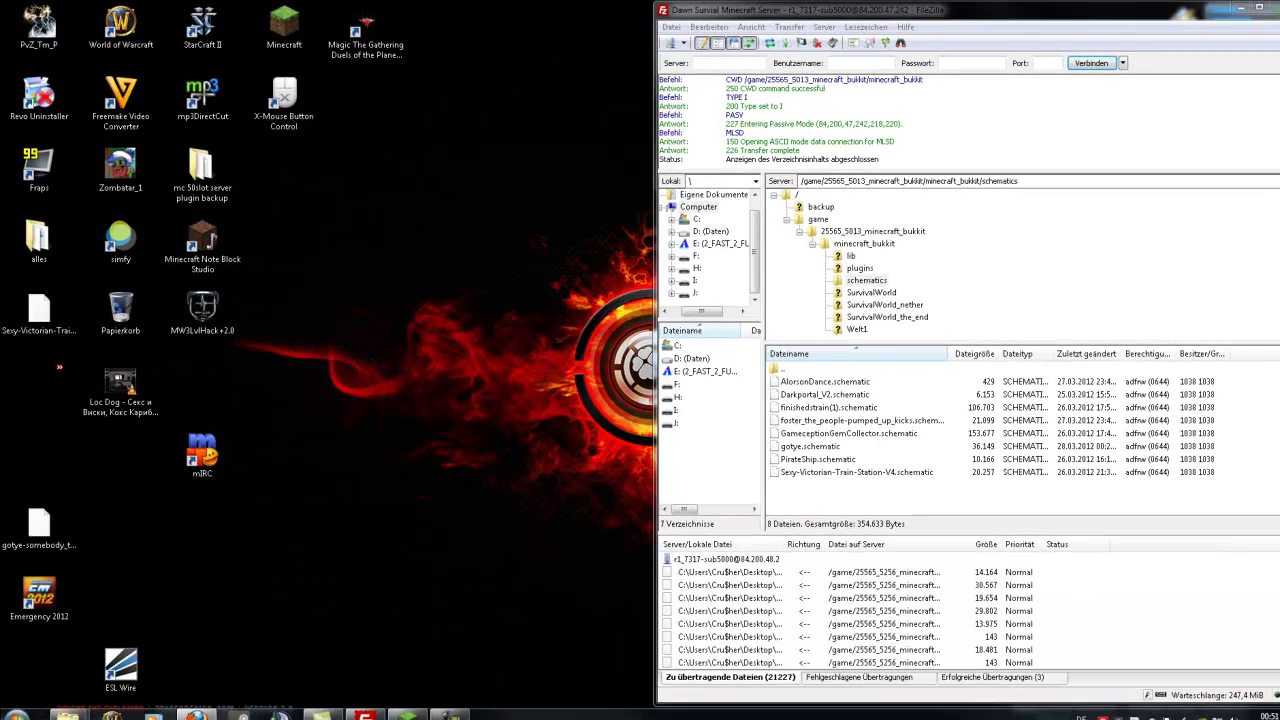
click(1240, 14)
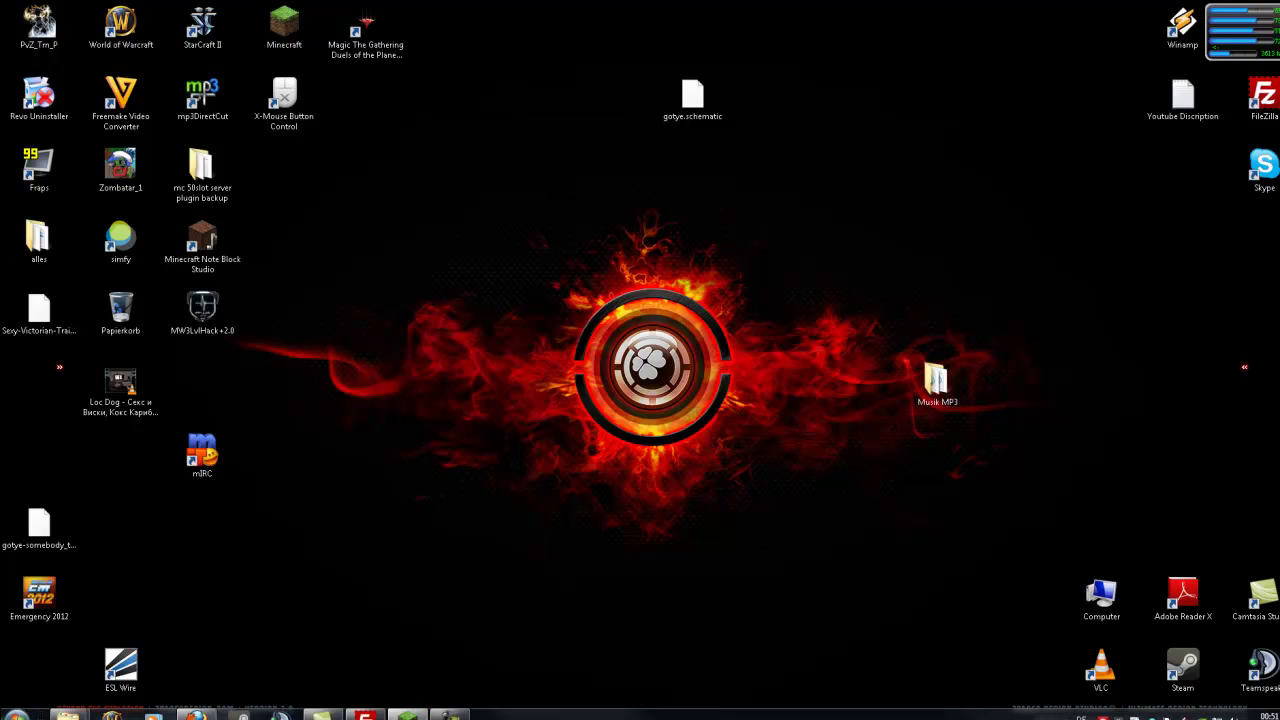
Switch to Minecraft, enlarge its window, center it on the desktop and resume the game.
click(407, 714)
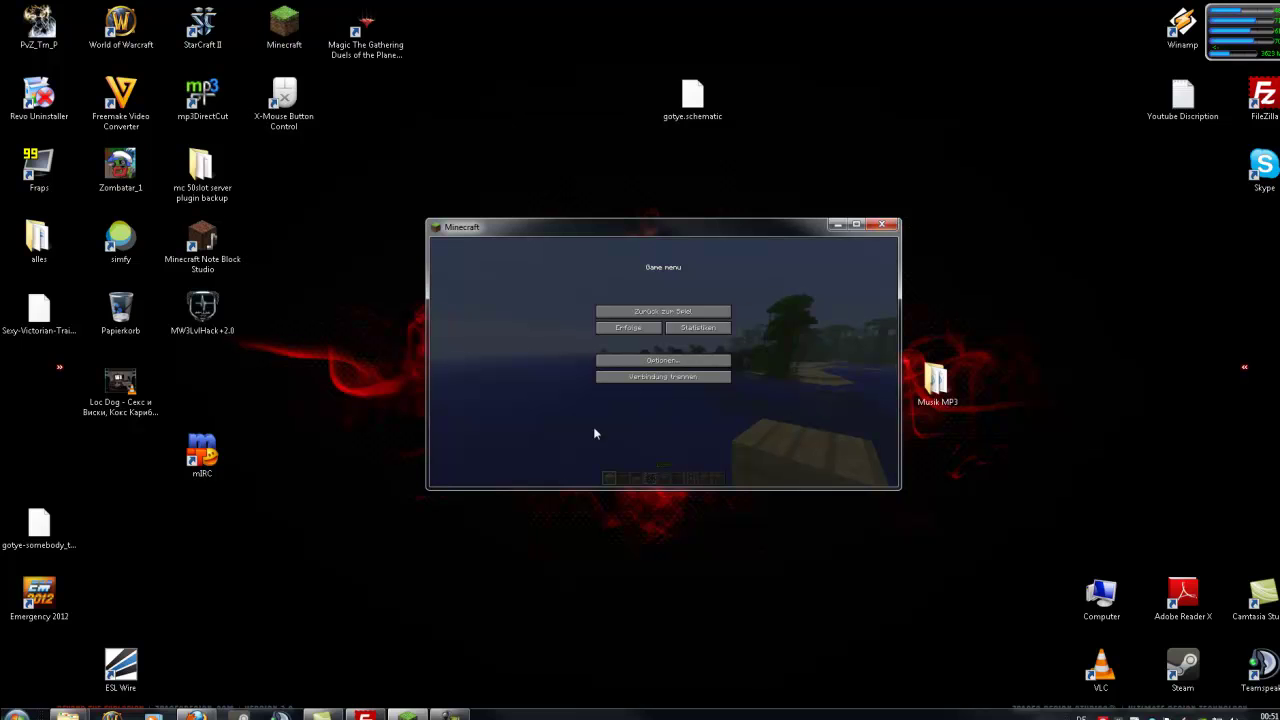
drag(424, 491, 240, 658)
drag(574, 227, 652, 146)
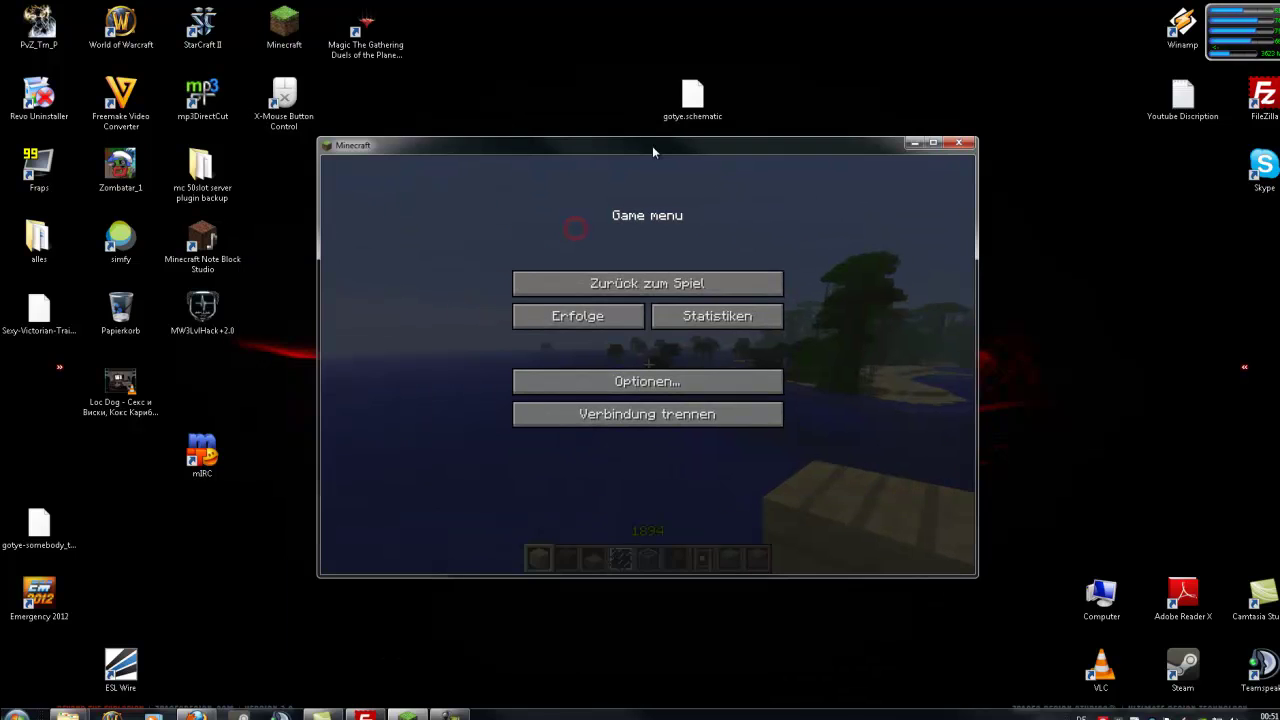
click(643, 286)
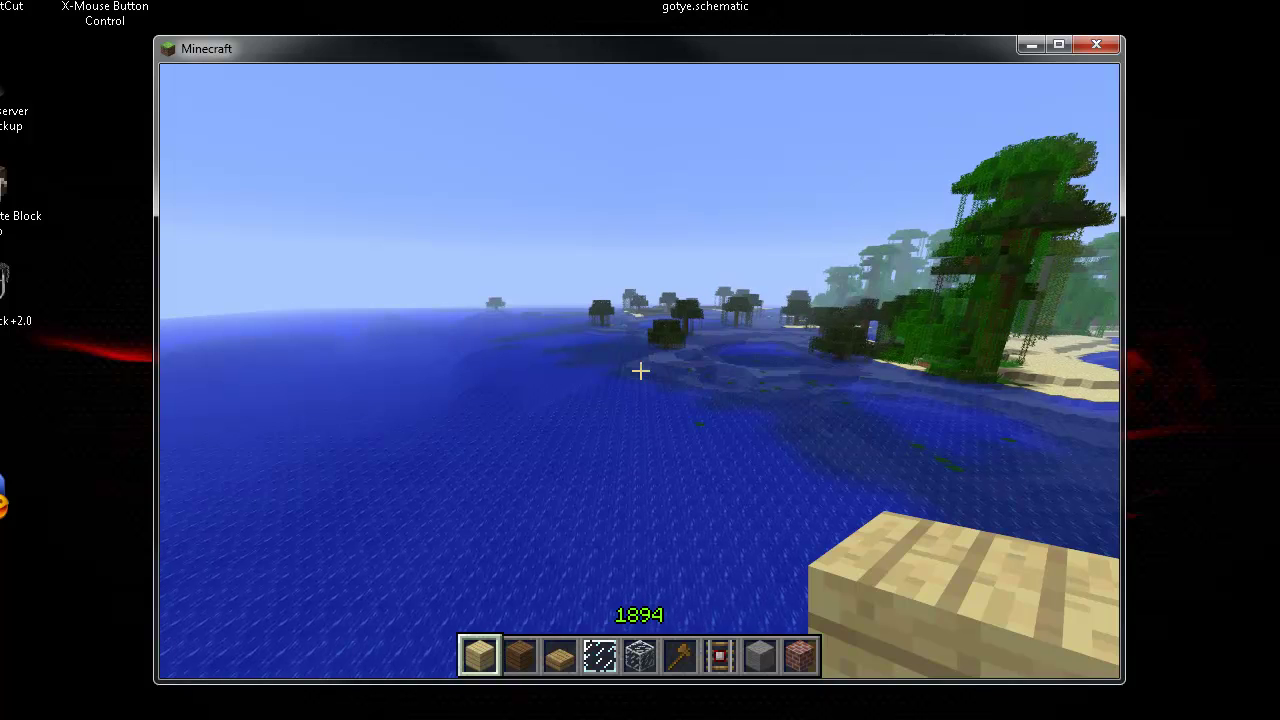
Load the gotye schematic on the server with the chat command //load gotye.
text(t)
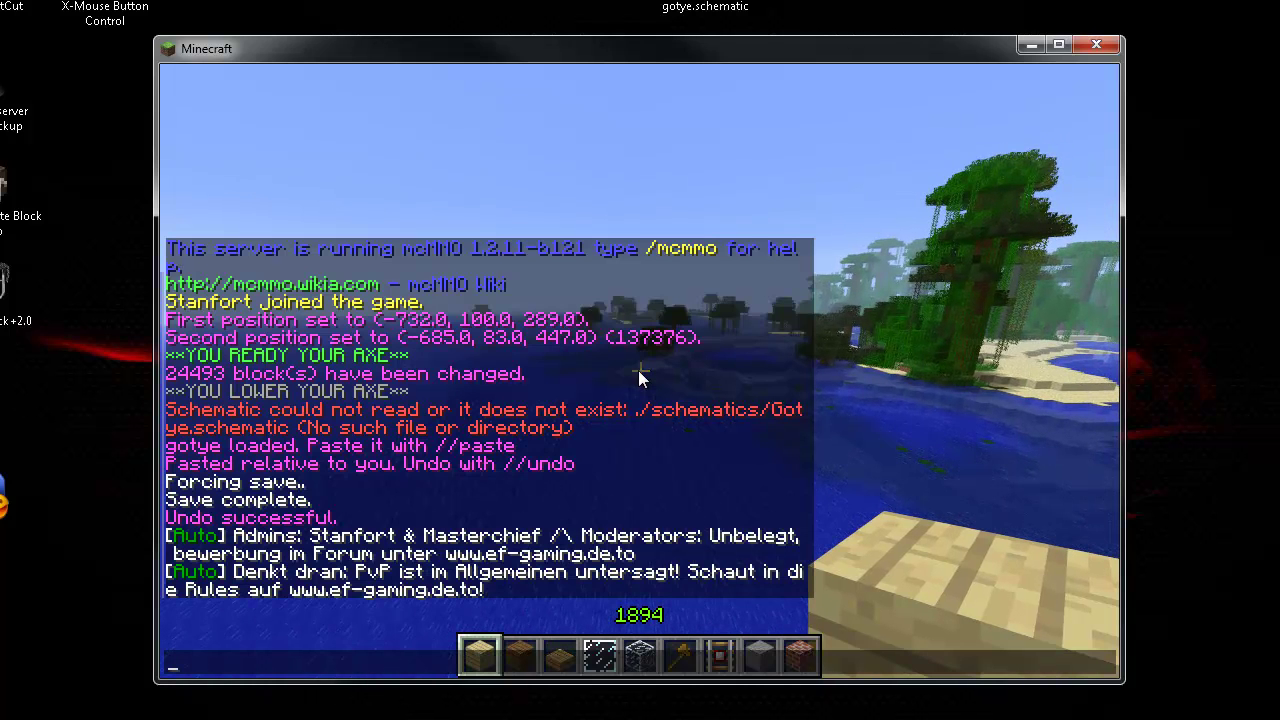
text(//loadn)
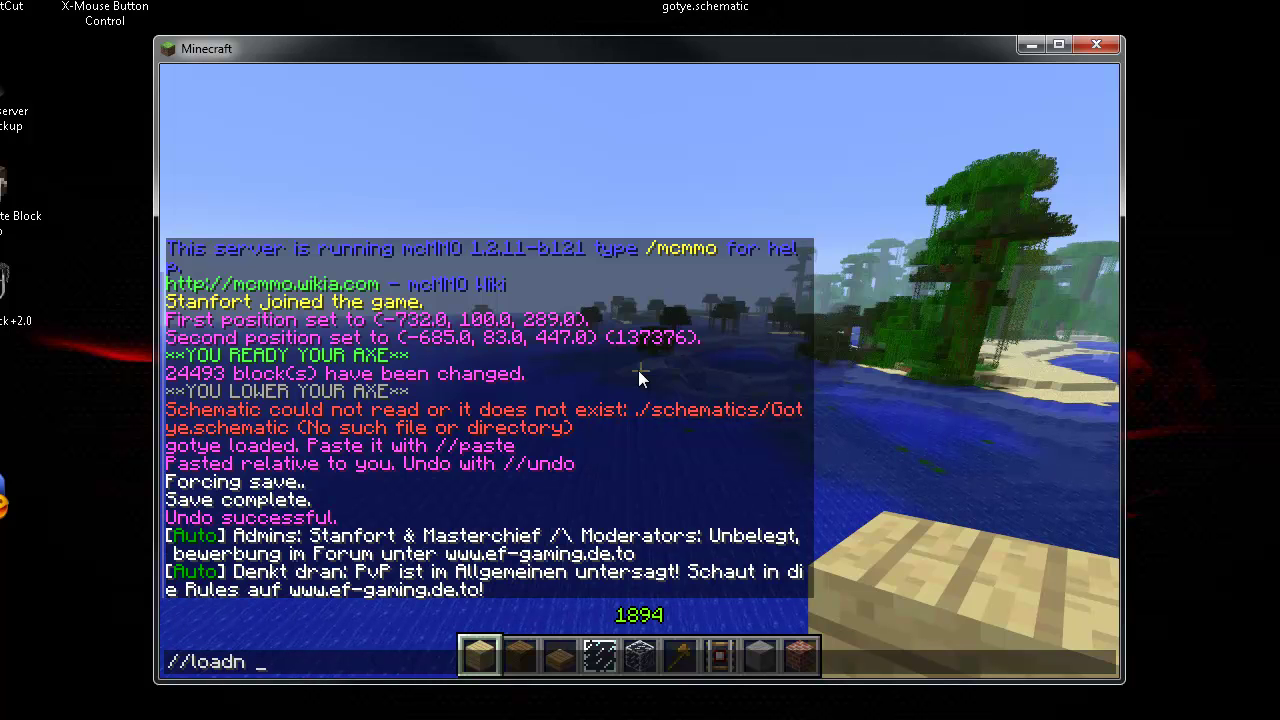
key(BackSpace)
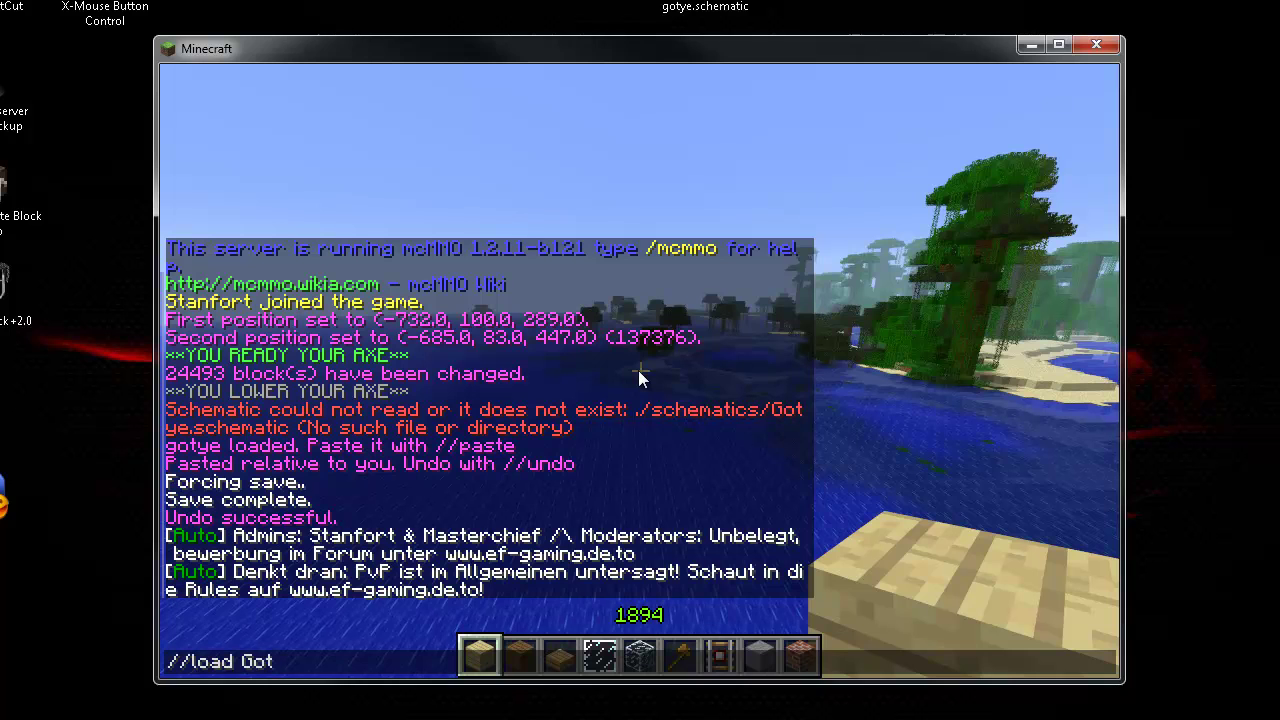
text(gotye)
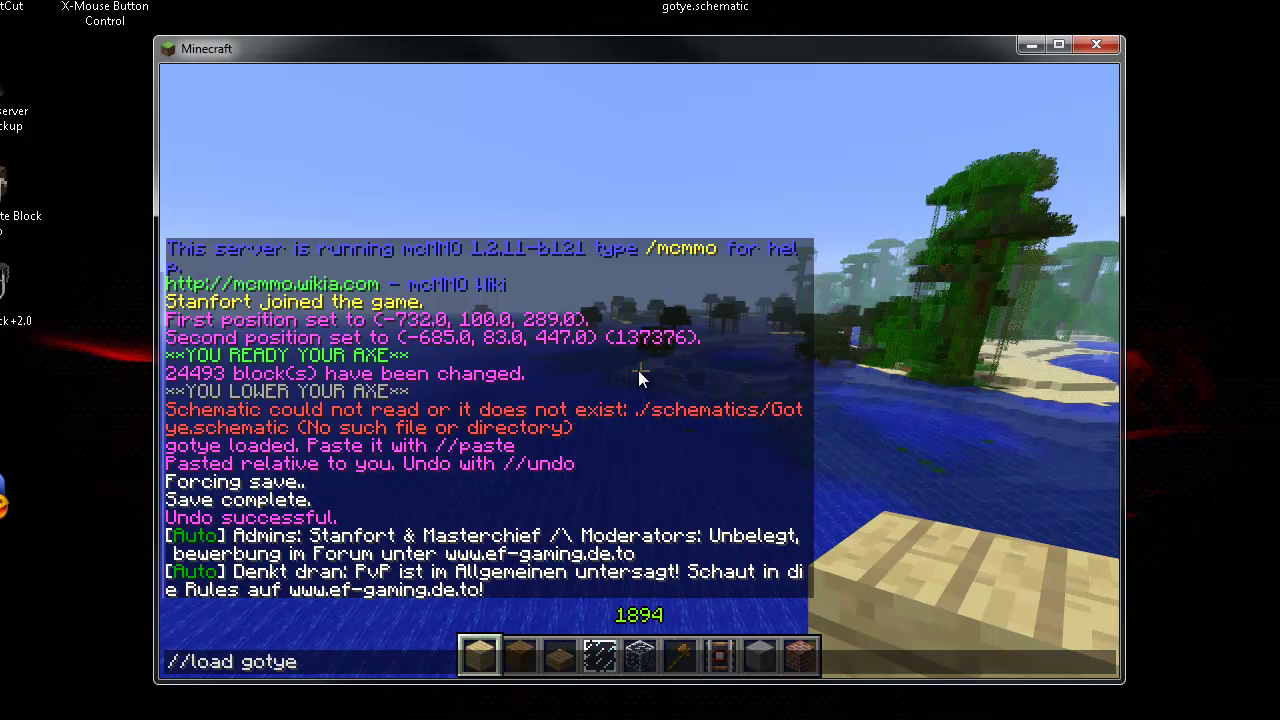
key(Return)
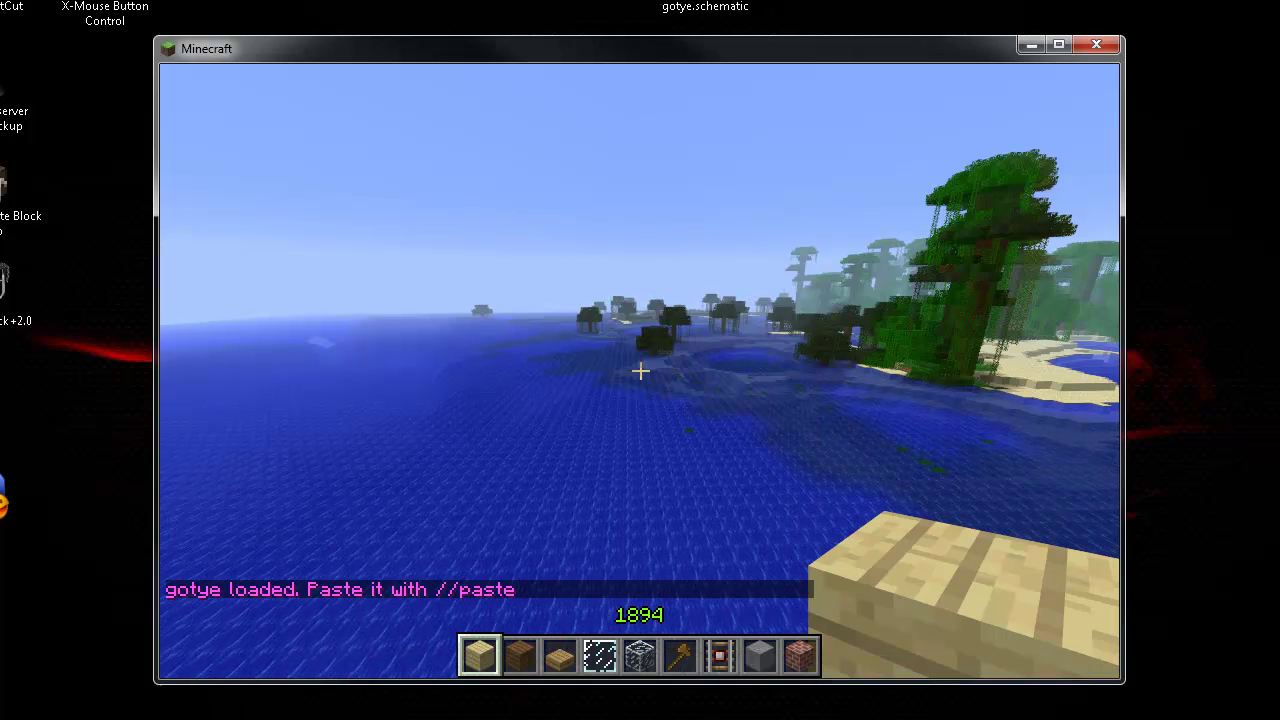
Fly forward and up over the swampy water and place the loaded schematic there with the //paste command.
key(w)
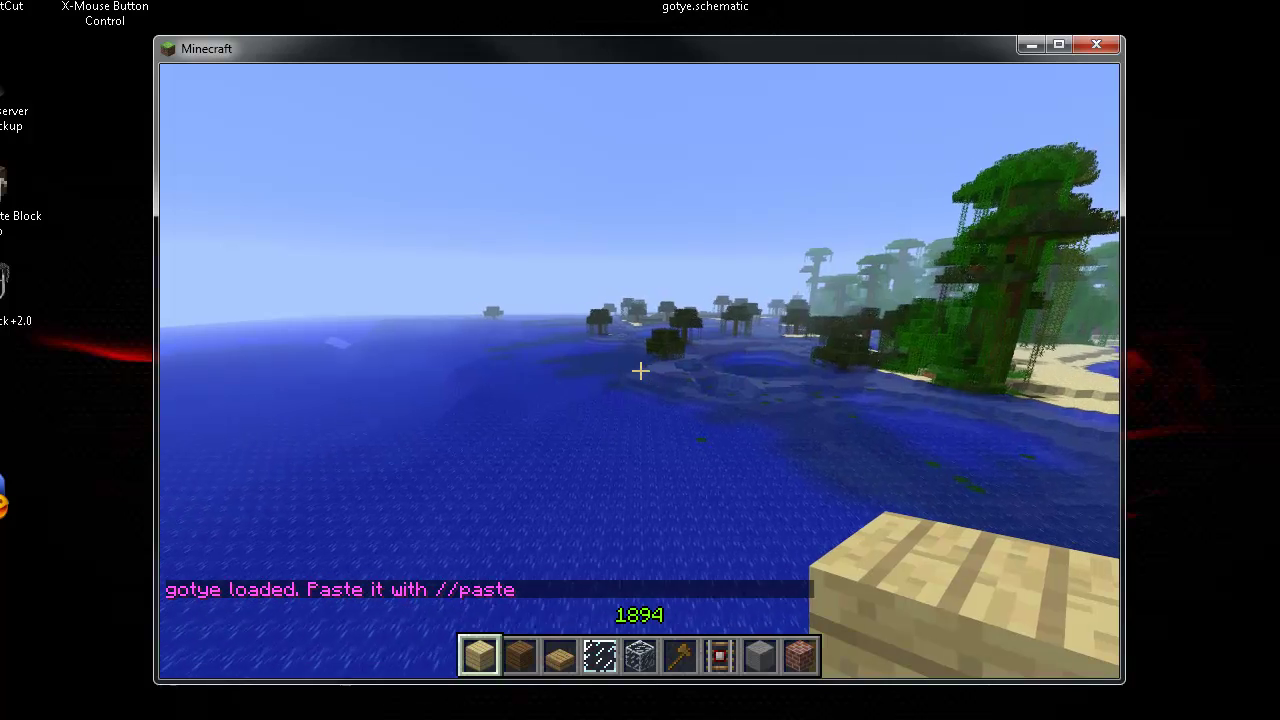
key(w)
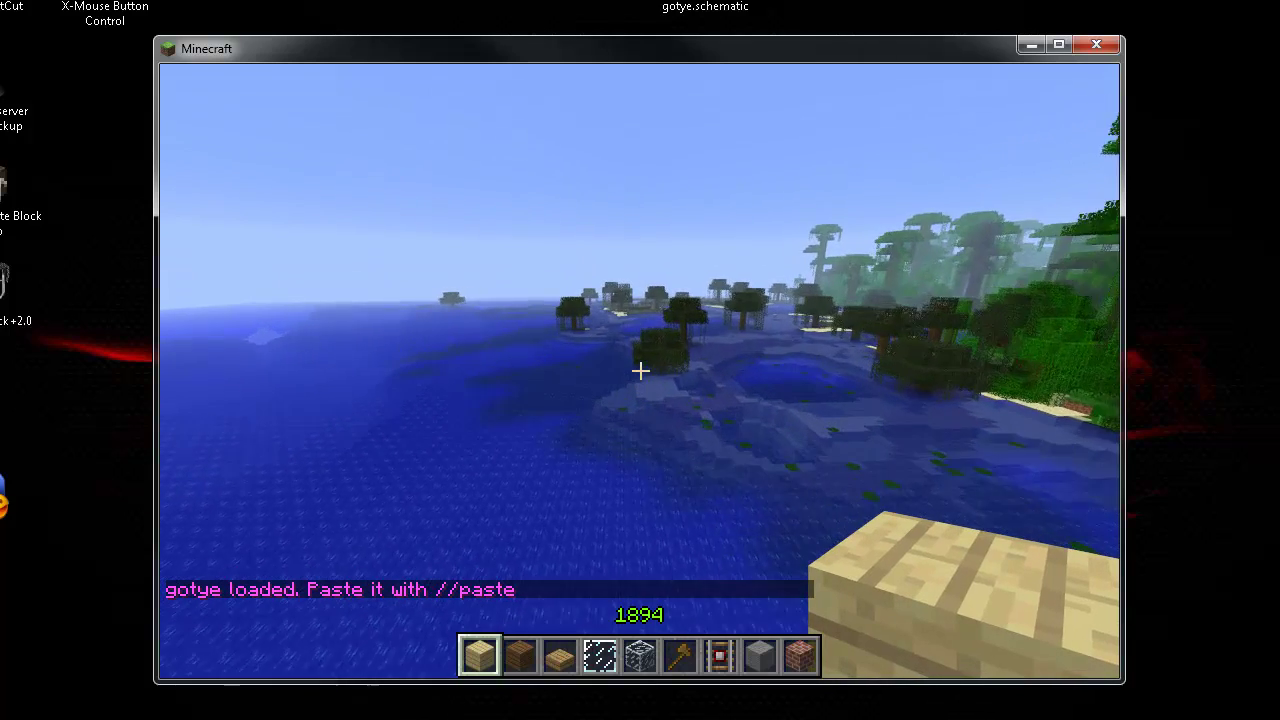
key(space)
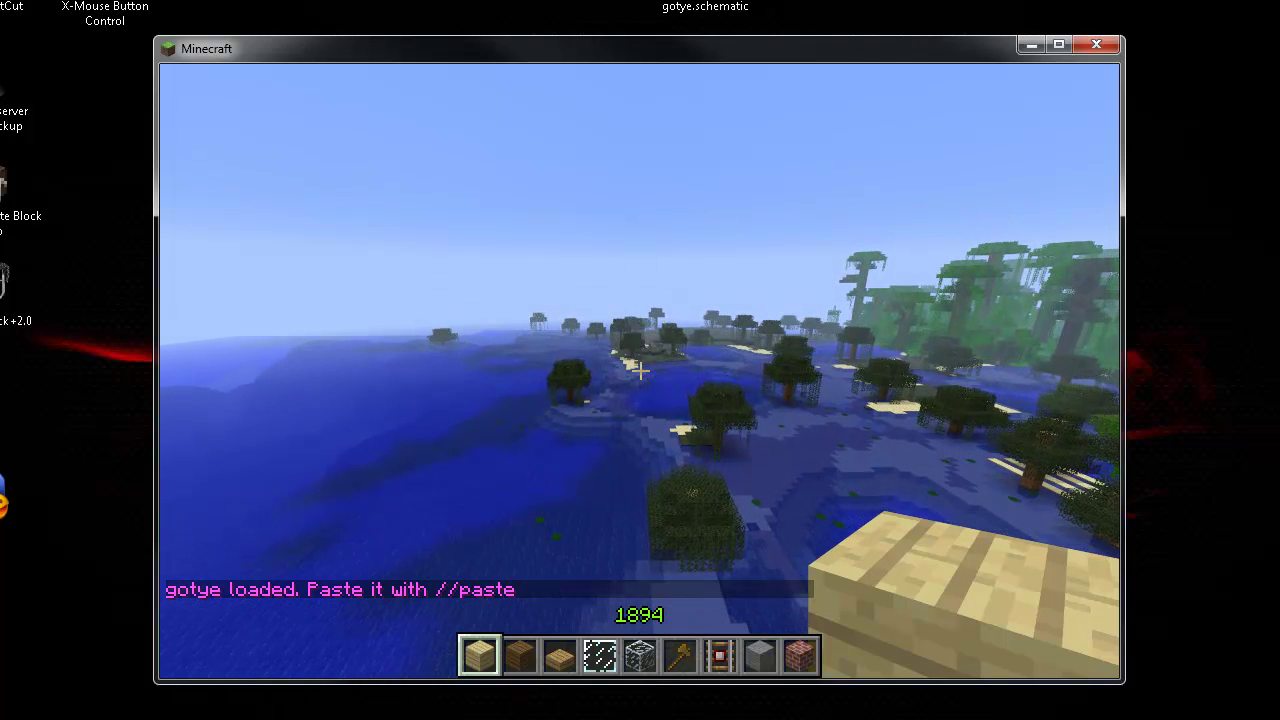
text(t//)
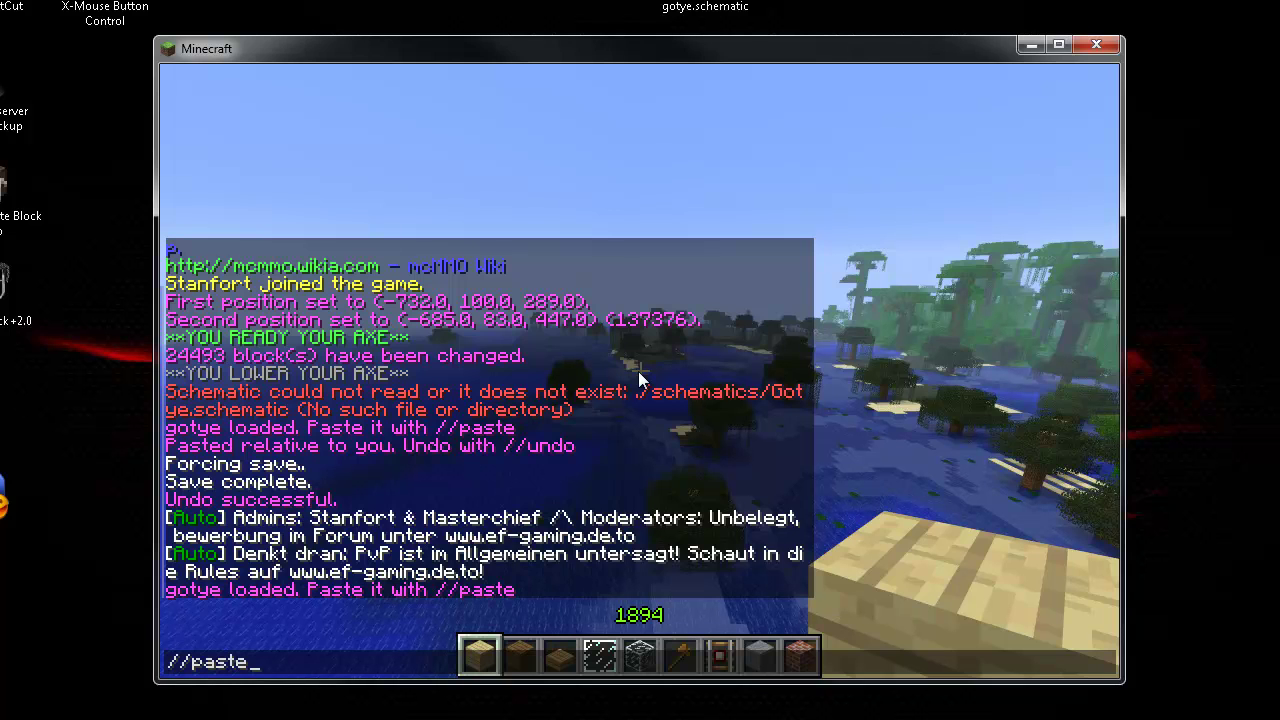
key(Return)
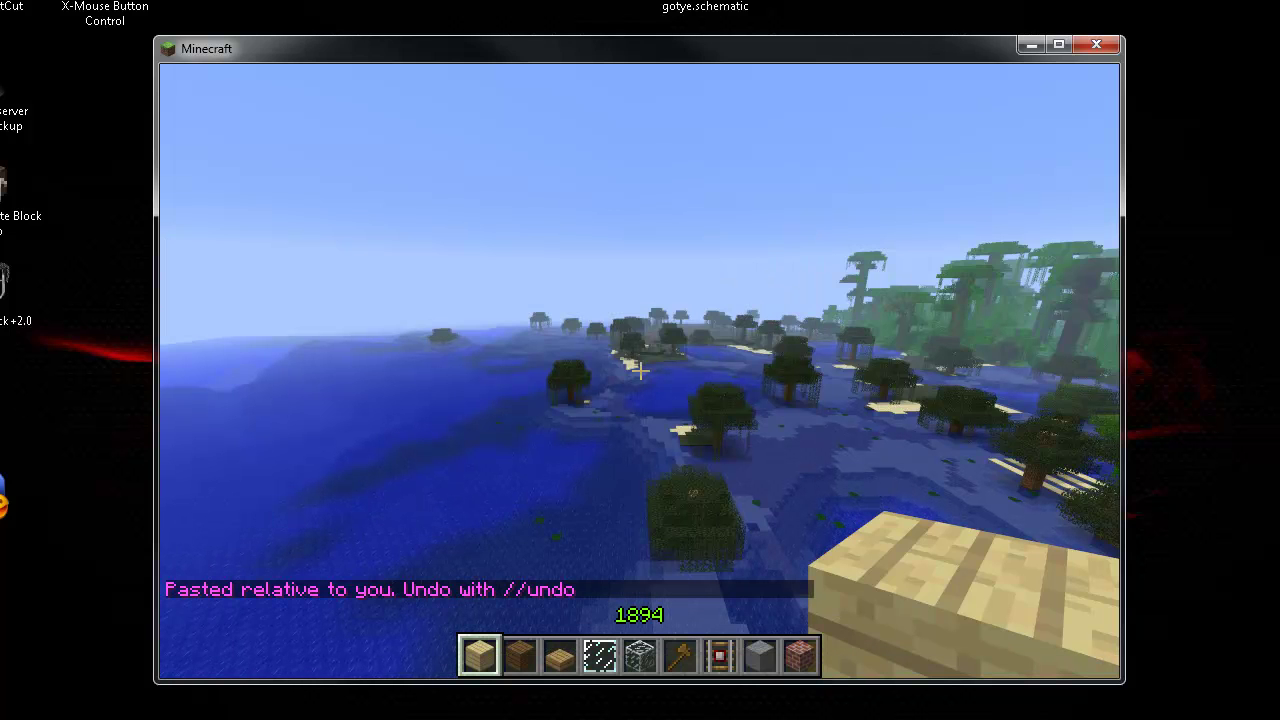